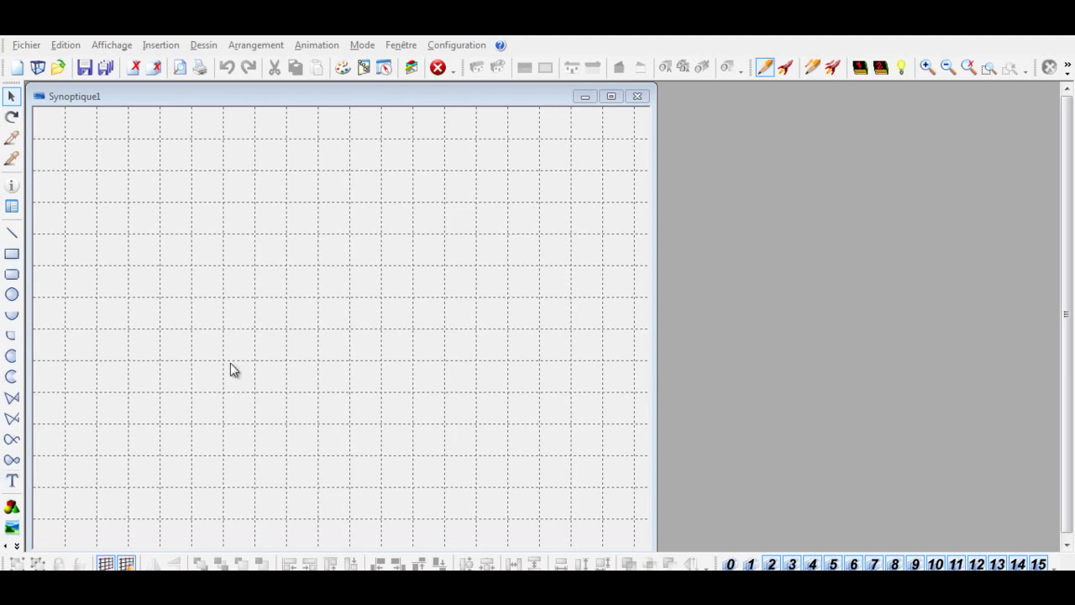
Close the open synoptic and create a new one, with ihm entered as its model.
{"action": "left_click", "coordinate": [640, 98]}
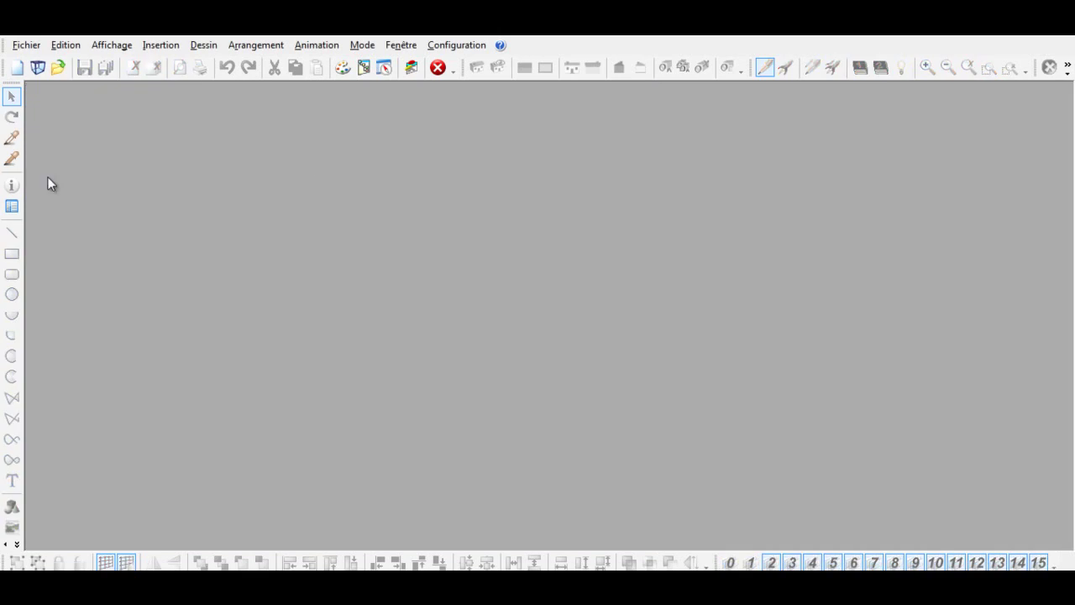
{"action": "left_click", "coordinate": [22, 47]}
{"action": "left_click", "coordinate": [38, 64]}
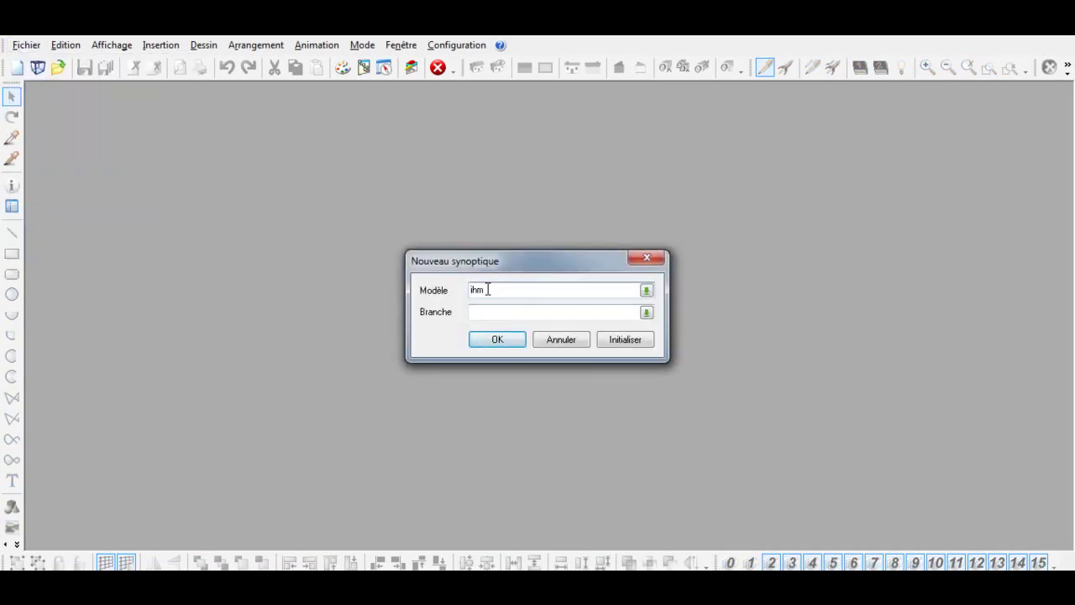
{"action": "left_click", "coordinate": [497, 339]}
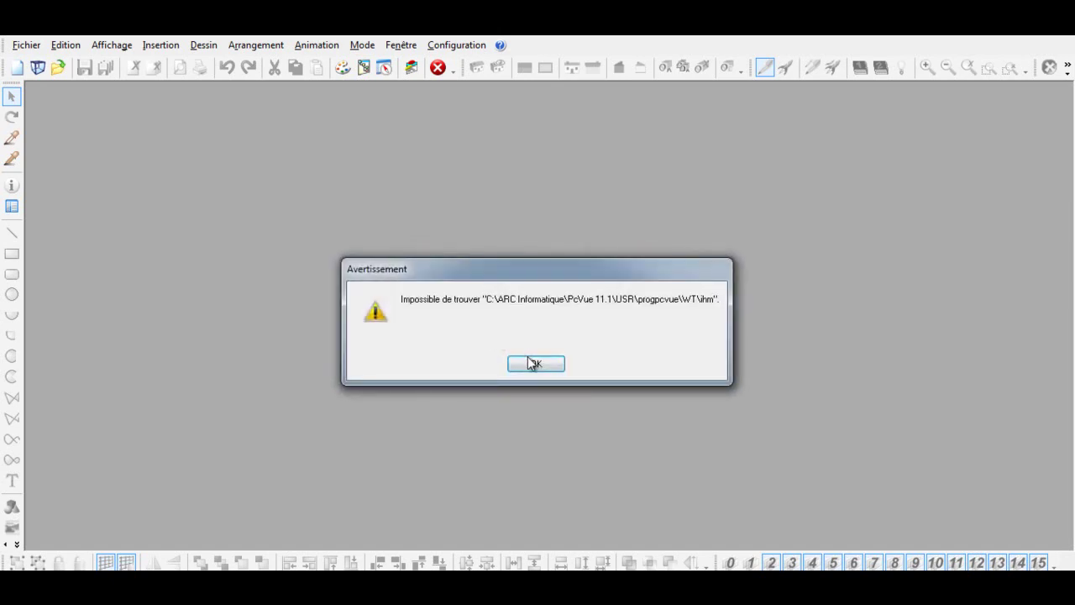
{"action": "left_click", "coordinate": [519, 364]}
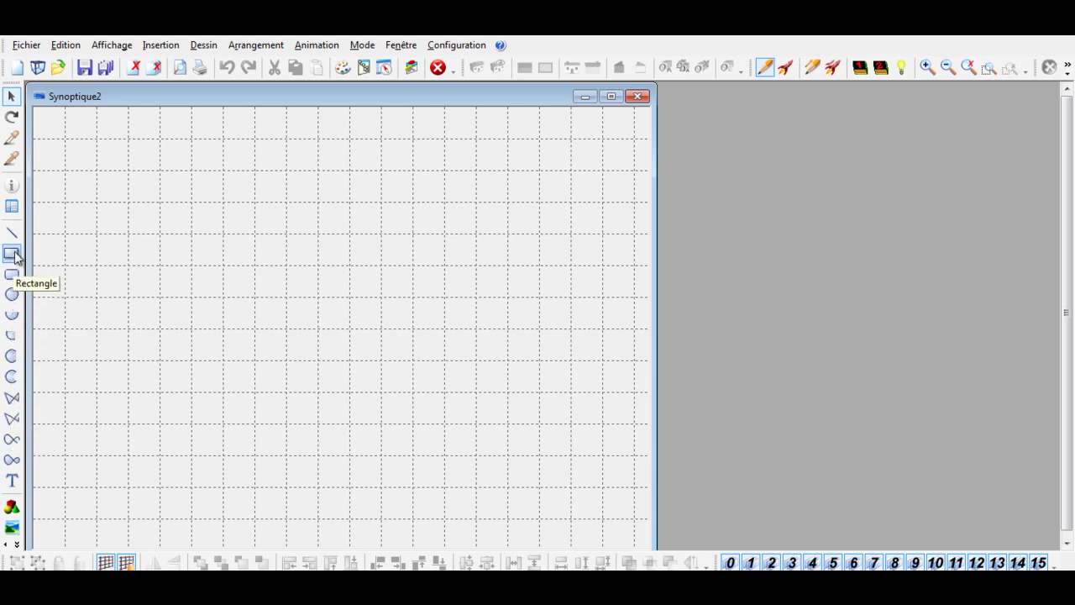
Open symbol insertion and preview several meter symbols in the CADRANS library, including GENERAL_METER_05.ani and Mtr_Meter01.ANI.
{"action": "left_click", "coordinate": [159, 47]}
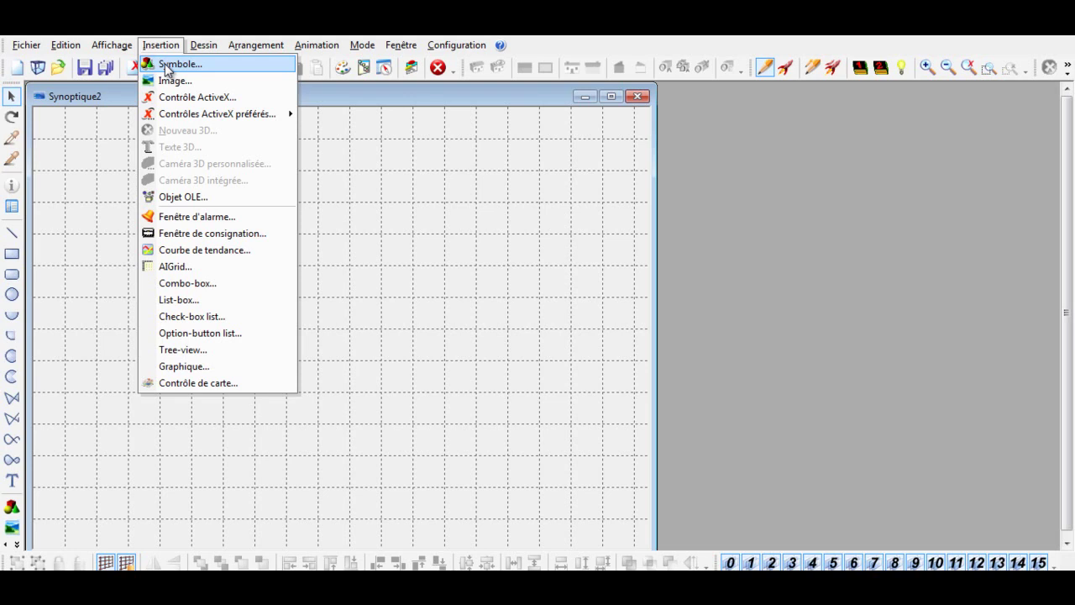
{"action": "left_click", "coordinate": [172, 64]}
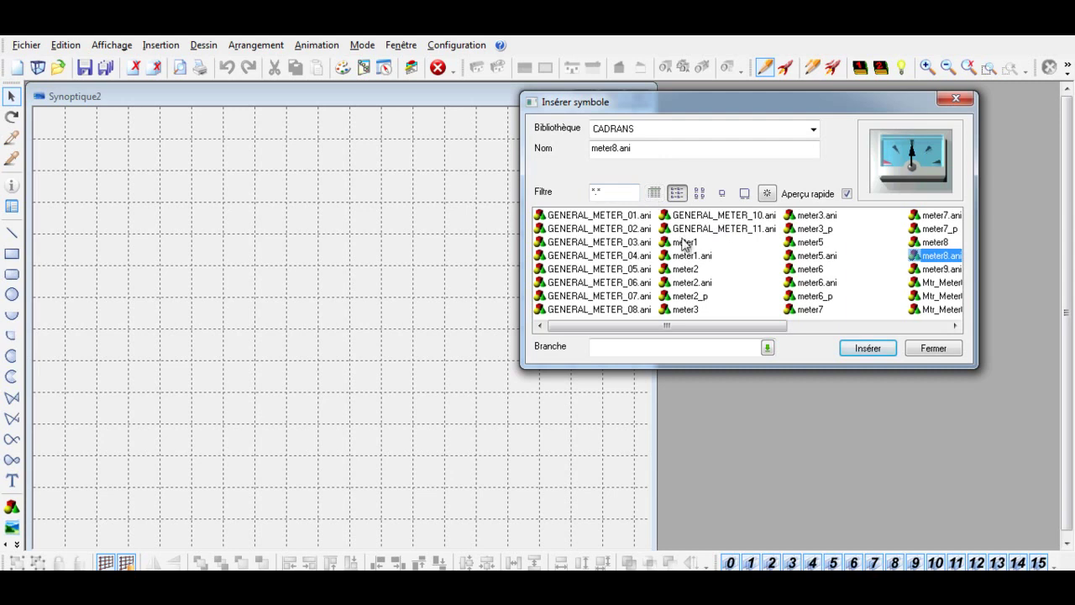
{"action": "left_click", "coordinate": [559, 218]}
{"action": "left_click", "coordinate": [583, 270]}
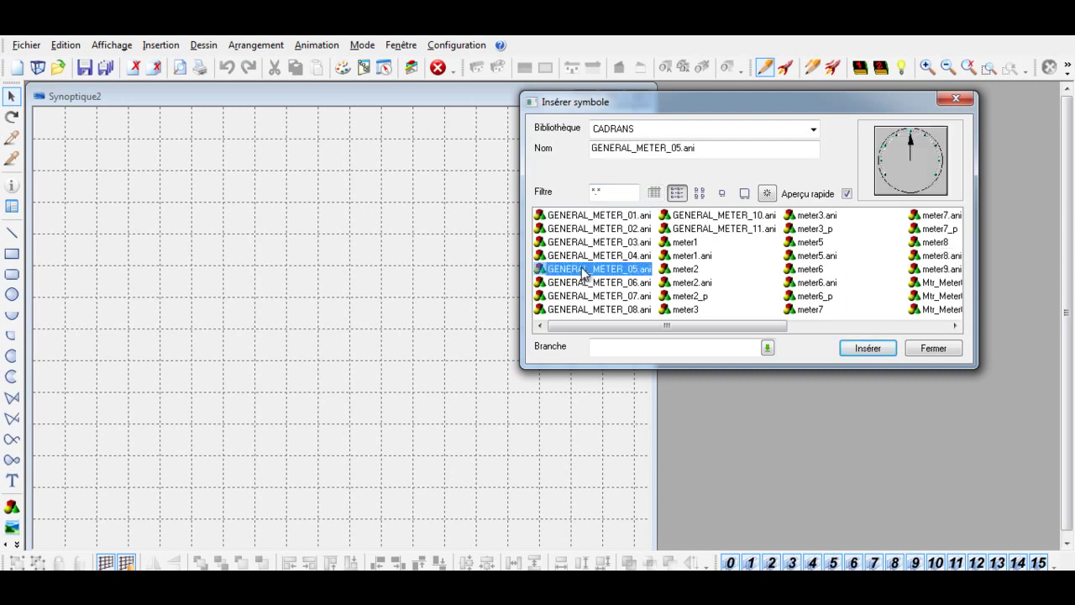
{"action": "left_click", "coordinate": [938, 231]}
{"action": "left_click", "coordinate": [934, 284]}
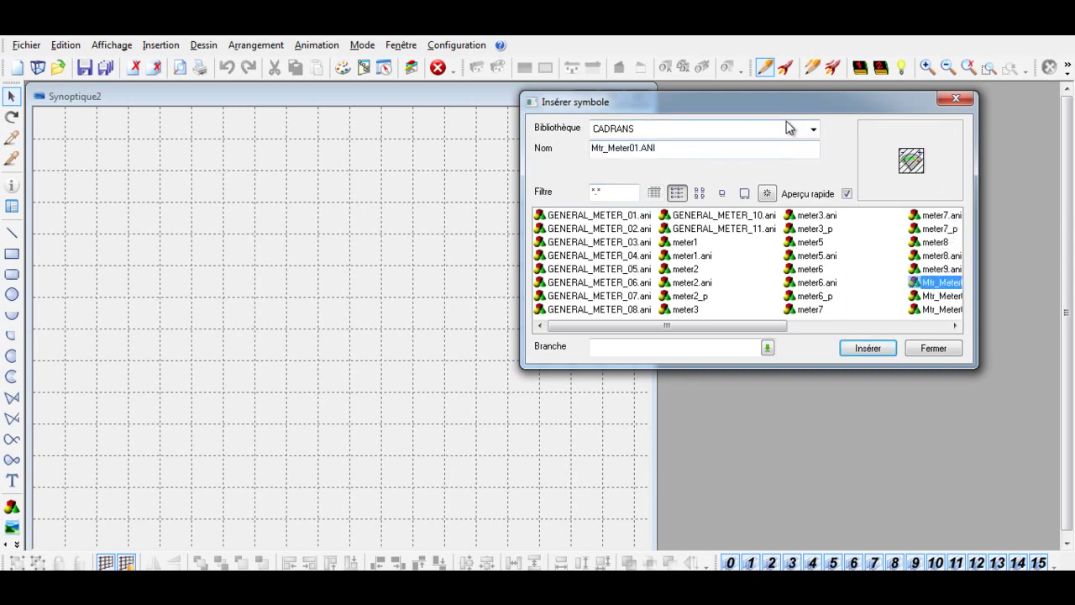
Switch to the CAPTEURS symbol library and preview several sensor symbols, including the generic horizontal linear gauge.
{"action": "left_click", "coordinate": [790, 128]}
{"action": "left_click", "coordinate": [708, 164]}
{"action": "left_click", "coordinate": [597, 255]}
{"action": "left_click", "coordinate": [607, 295]}
{"action": "left_click", "coordinate": [925, 268]}
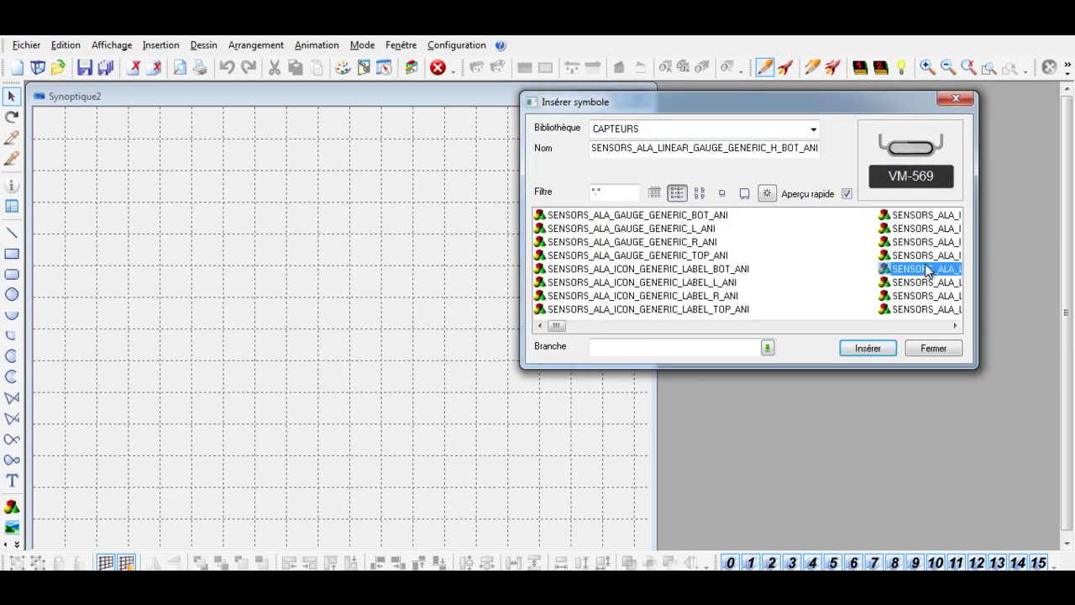
Switch to the ELECTRIQUE symbol library and preview several symbols, including the simple vertical circuit switch.
{"action": "left_click", "coordinate": [812, 128]}
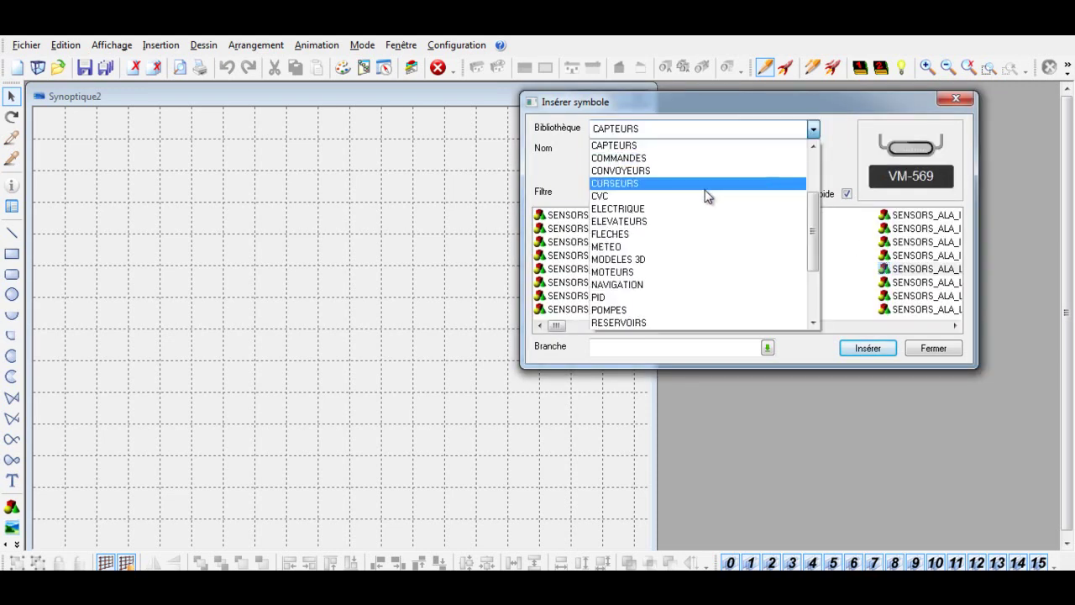
{"action": "left_click", "coordinate": [738, 209]}
{"action": "left_click", "coordinate": [638, 256]}
{"action": "left_click", "coordinate": [672, 295]}
{"action": "left_click", "coordinate": [865, 256]}
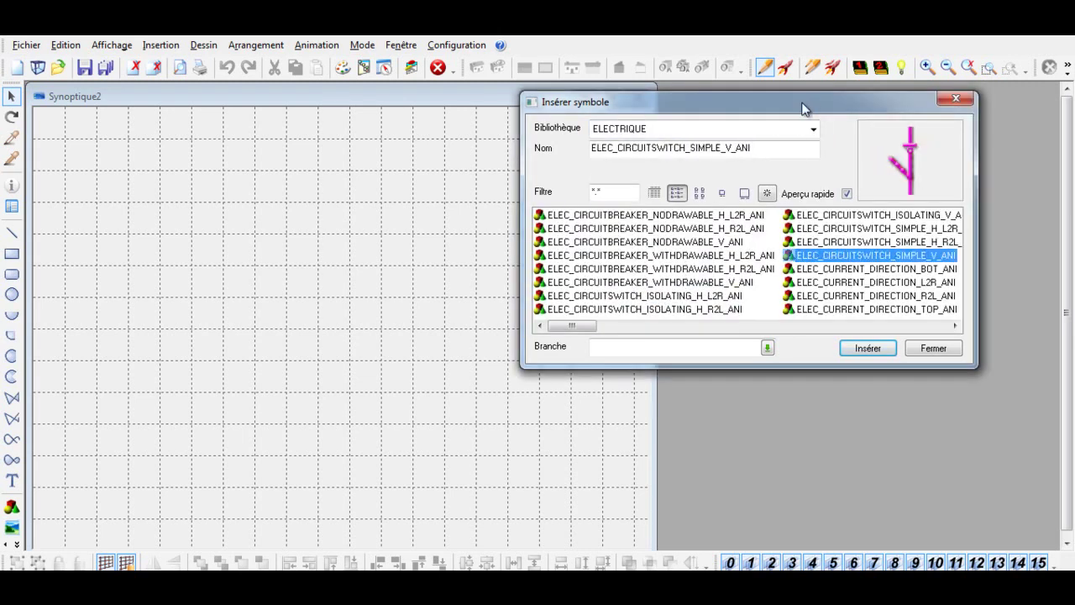
Browse the BATIMENT and COMMANDES symbol libraries, preview the light switch buttons, and leave symbol insertion without placing anything.
{"action": "left_click", "coordinate": [812, 130]}
{"action": "left_click_drag", "start_coordinate": [819, 259], "coordinate": [815, 173]}
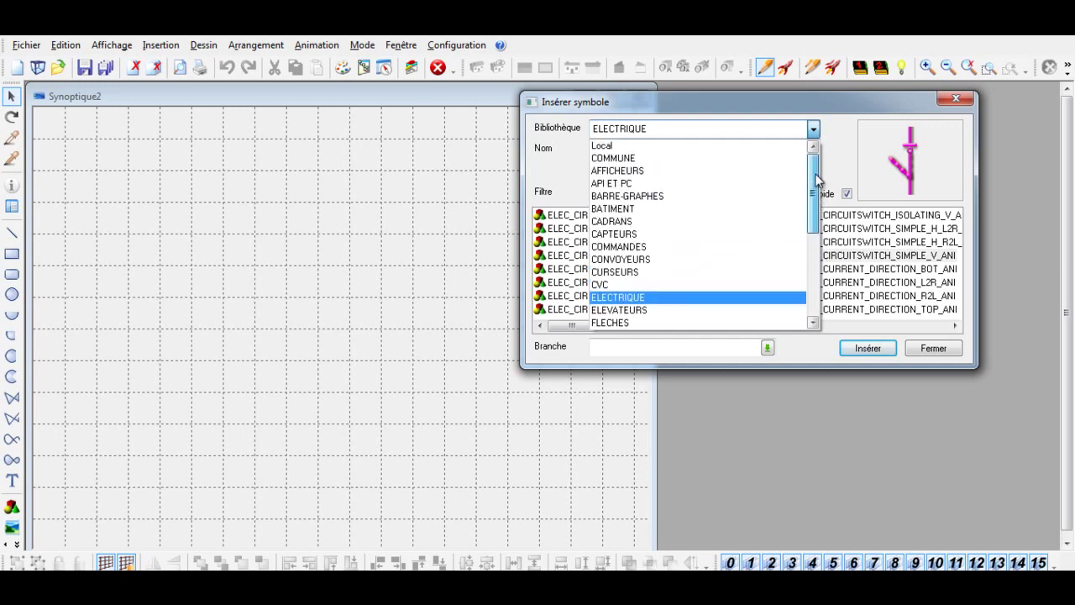
{"action": "left_click", "coordinate": [670, 208]}
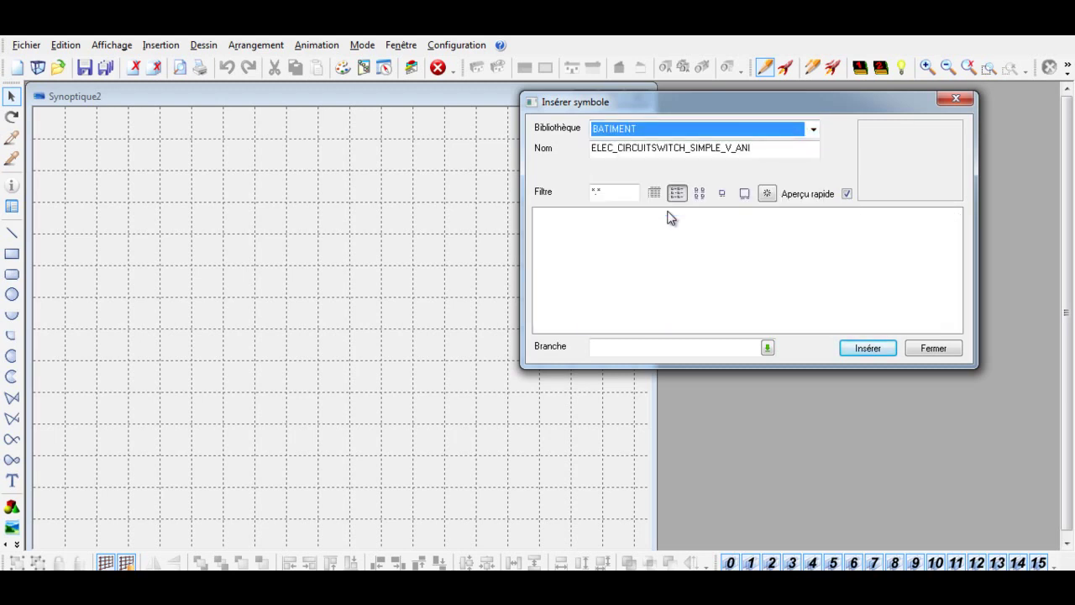
{"action": "left_click", "coordinate": [812, 129]}
{"action": "left_click", "coordinate": [706, 183]}
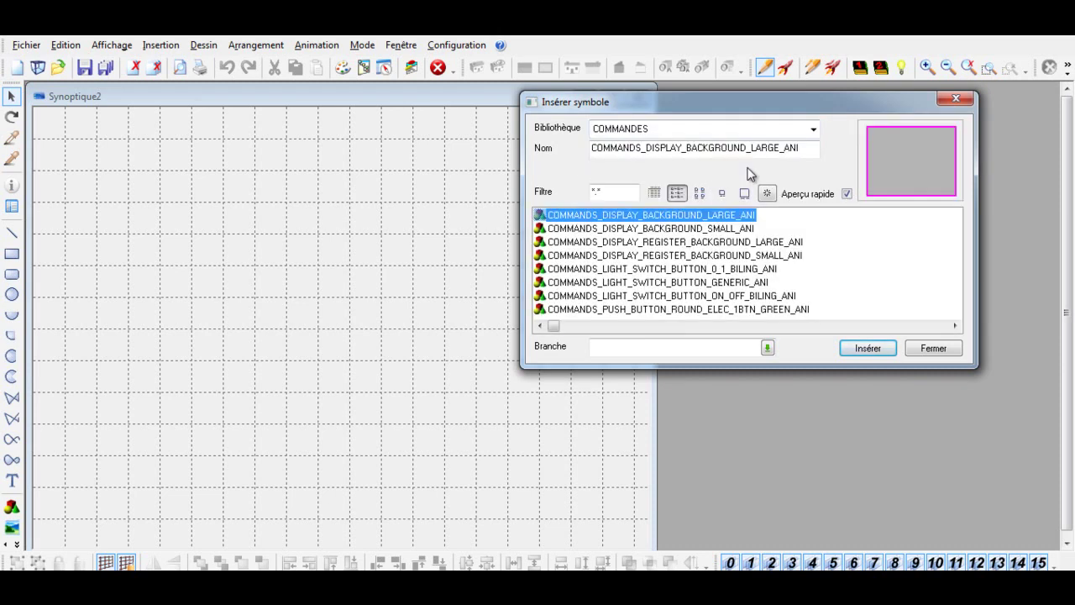
{"action": "left_click", "coordinate": [722, 270]}
{"action": "left_click", "coordinate": [727, 283]}
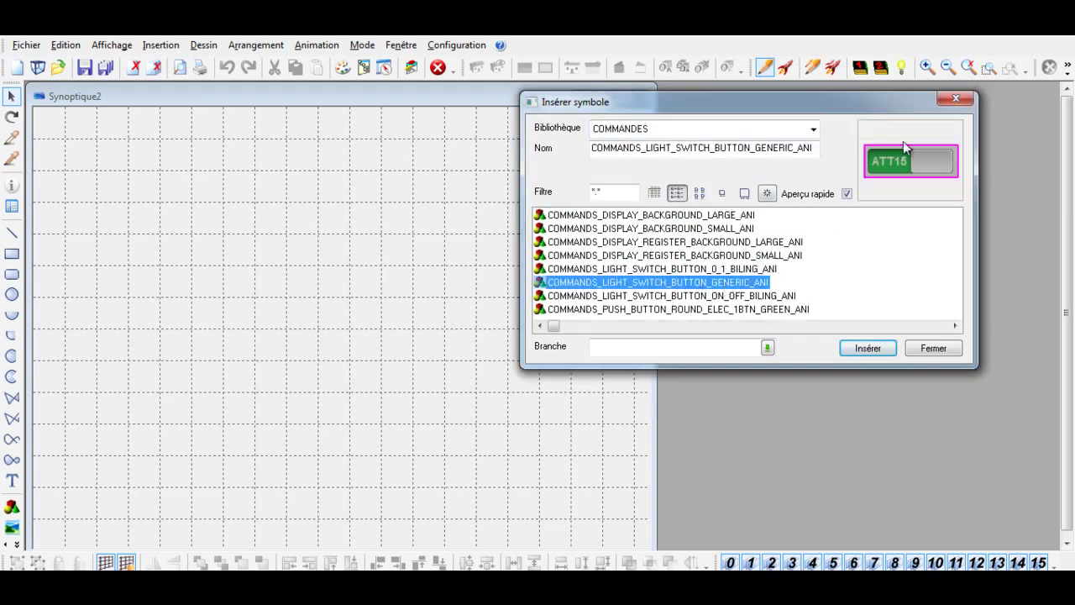
{"action": "left_click", "coordinate": [957, 99]}
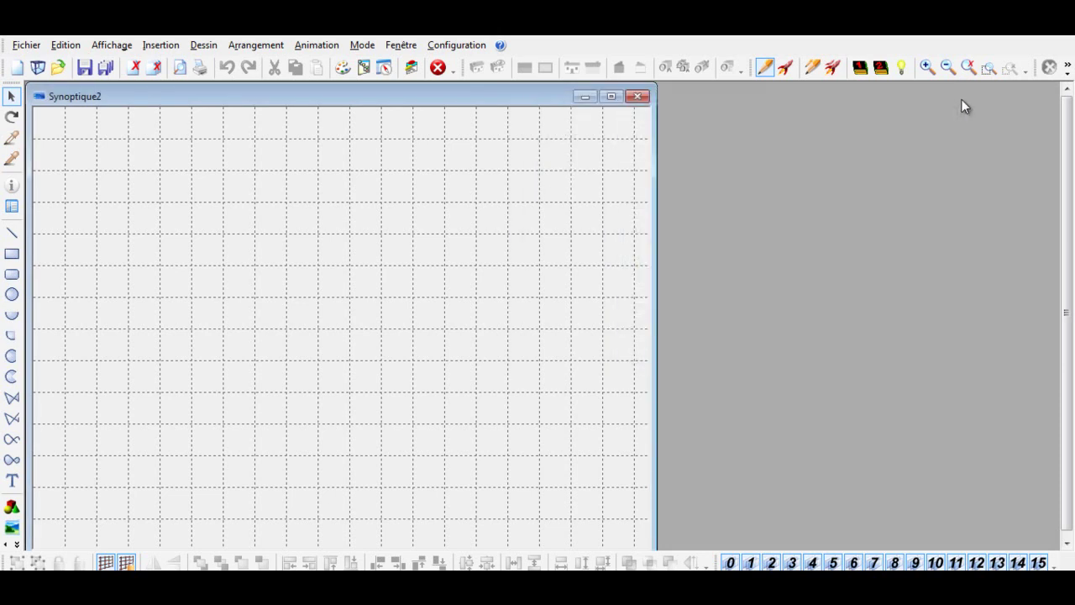
Open image insertion and preview images in the STARDOM and RESERVOIRS libraries.
{"action": "left_click", "coordinate": [169, 51]}
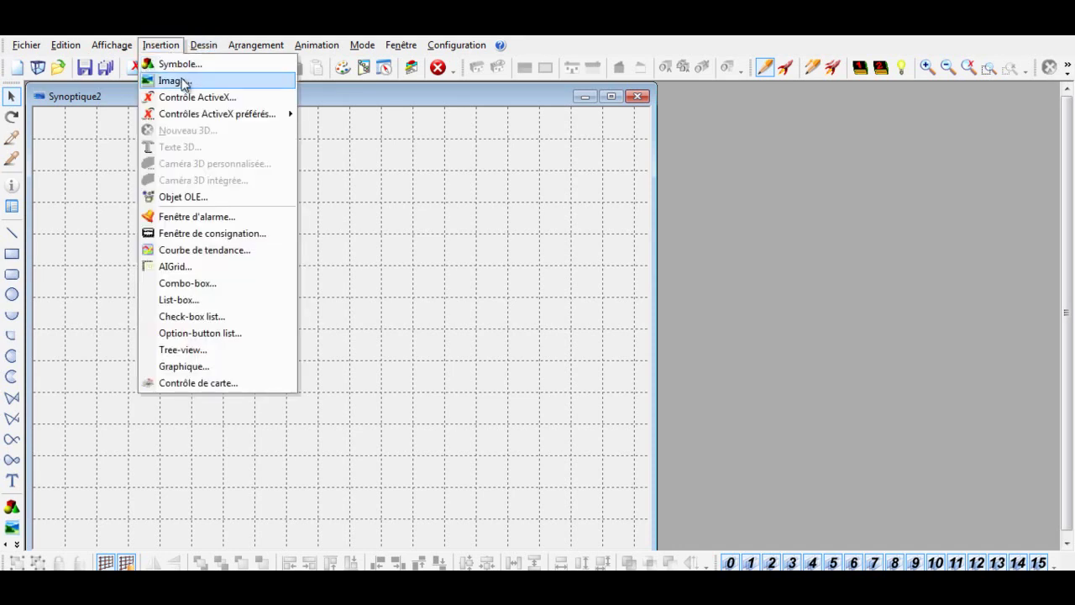
{"action": "left_click", "coordinate": [184, 83]}
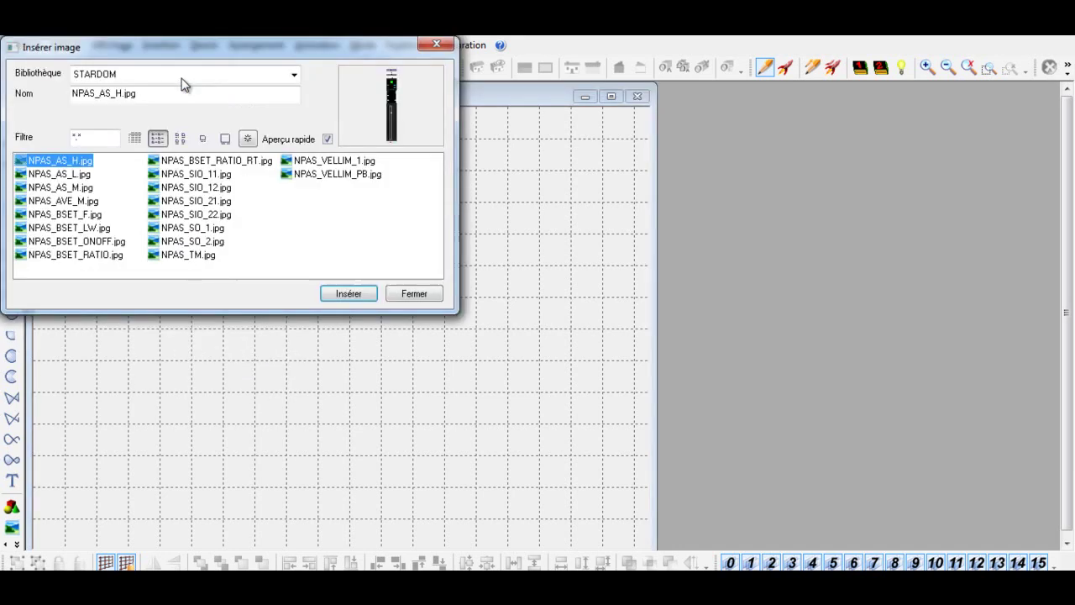
{"action": "left_click", "coordinate": [61, 175]}
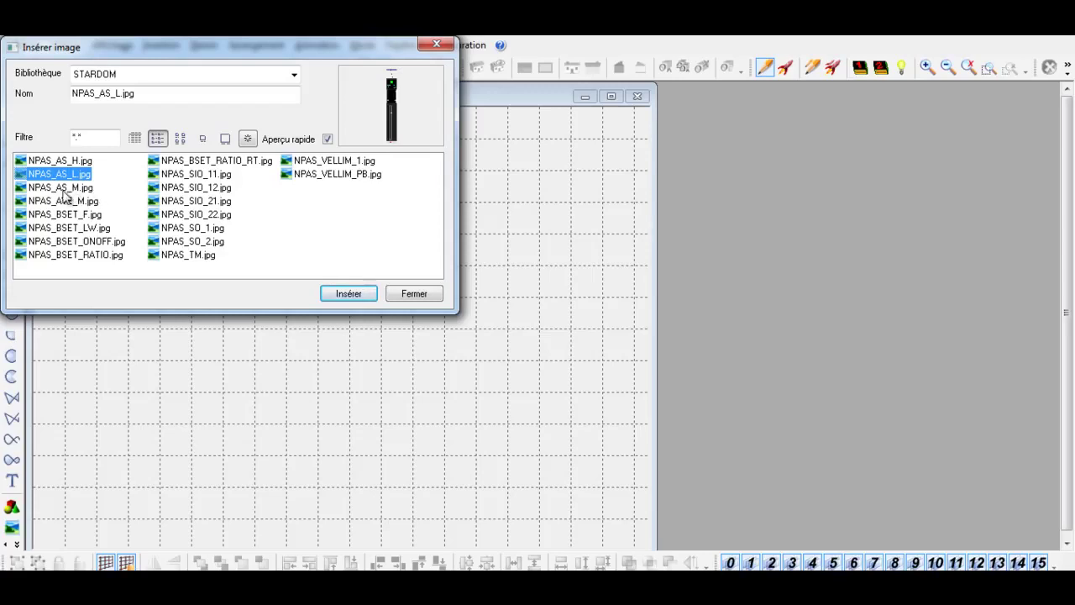
{"action": "left_click", "coordinate": [286, 77]}
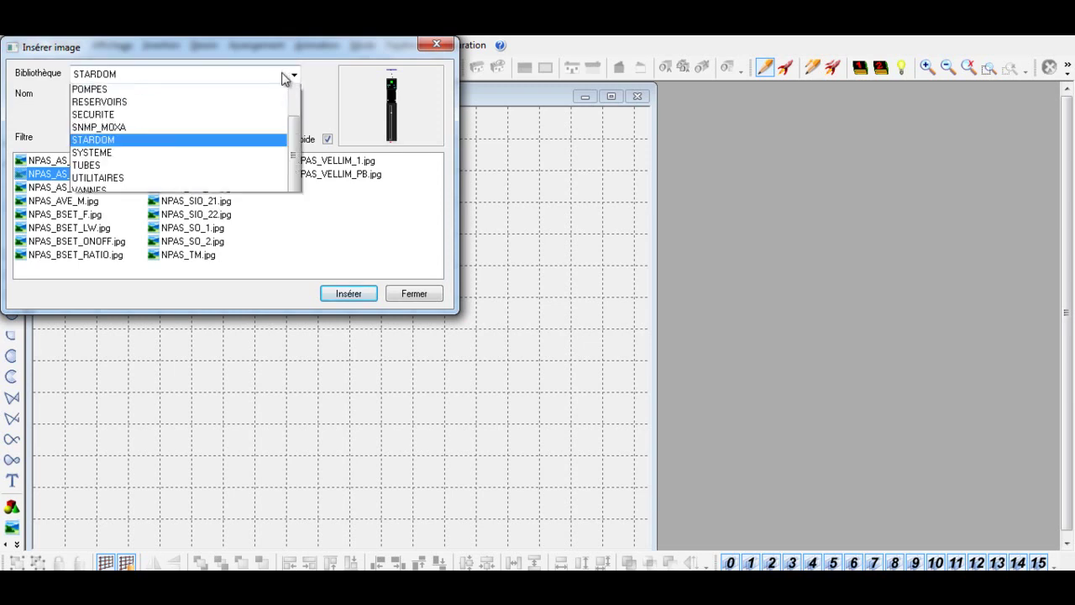
{"action": "left_click", "coordinate": [157, 178]}
{"action": "left_click", "coordinate": [90, 201]}
{"action": "left_click", "coordinate": [109, 215]}
Preview compass images in the METEO image library, including WEATHER_COMPASS_BLUE_15.png, and leave image insertion without placing anything.
{"action": "left_click", "coordinate": [288, 76]}
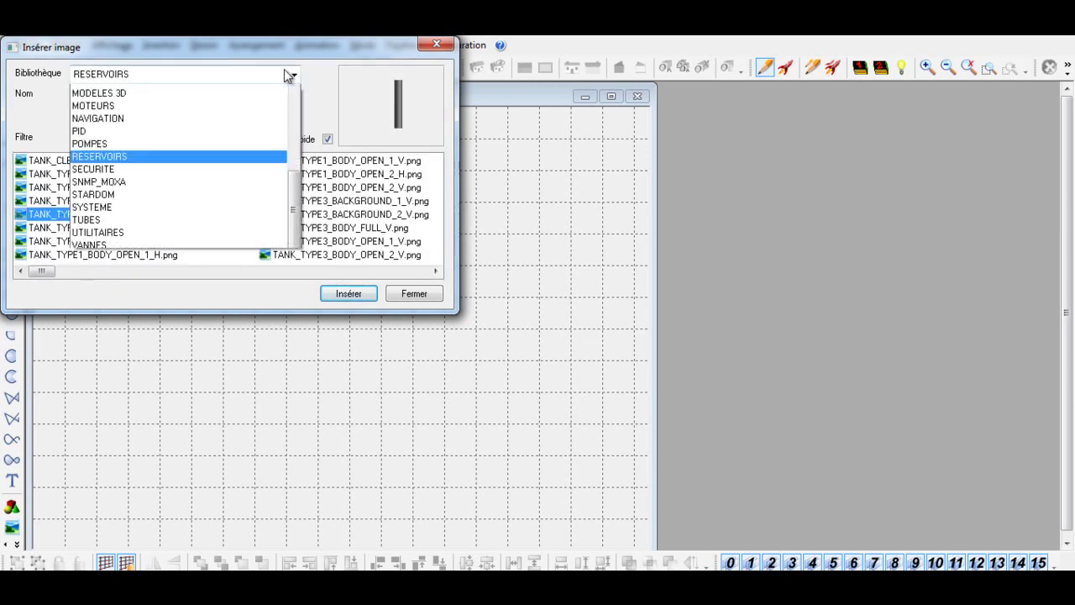
{"action": "left_click", "coordinate": [141, 90]}
{"action": "left_click", "coordinate": [168, 202]}
{"action": "left_click", "coordinate": [307, 202]}
{"action": "left_click", "coordinate": [311, 241]}
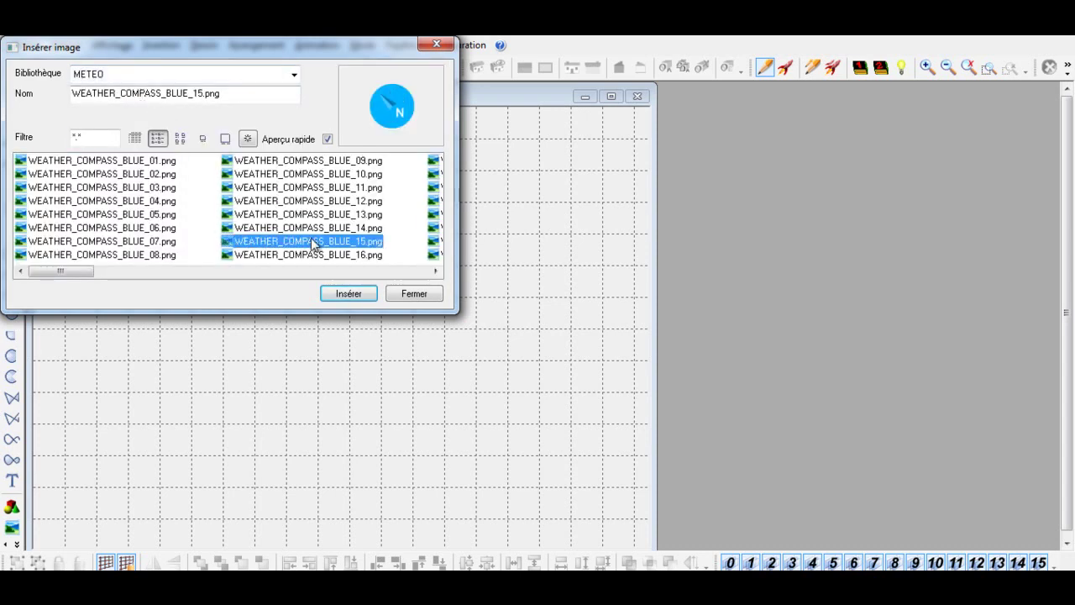
{"action": "left_click", "coordinate": [437, 44]}
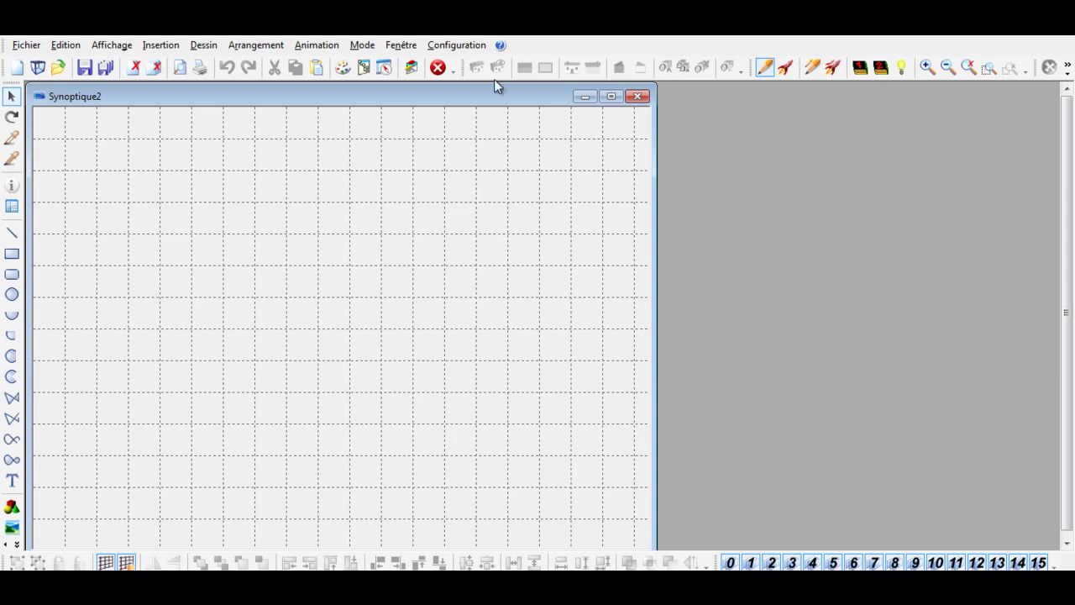
Examine the project tree in Application Explorer, expanding the Communication and Variables branches, and close the explorer.
{"action": "left_click", "coordinate": [461, 46]}
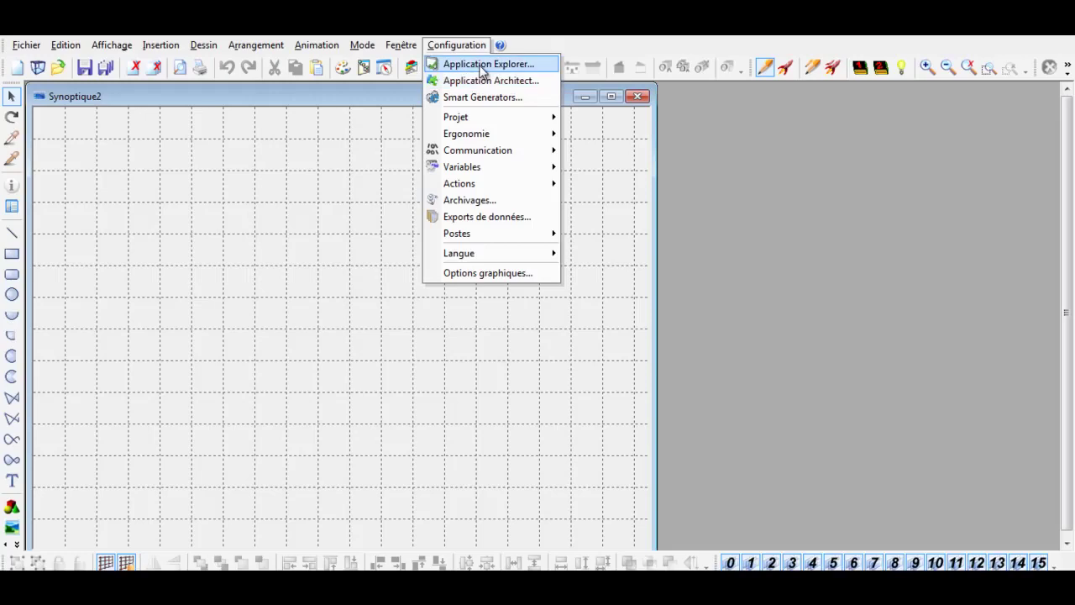
{"action": "left_click", "coordinate": [483, 72]}
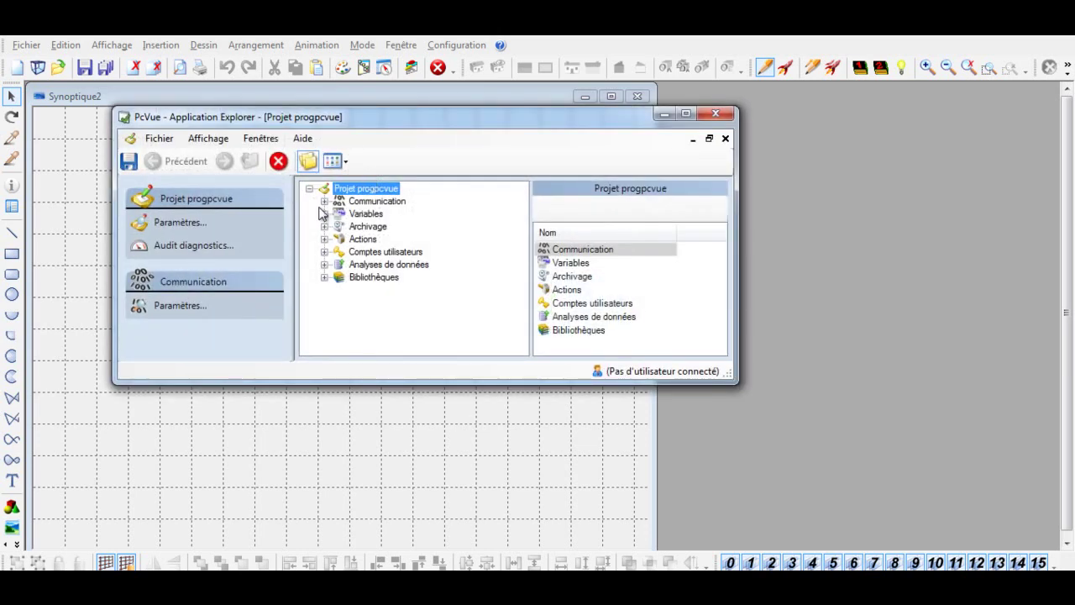
{"action": "left_click", "coordinate": [214, 283]}
{"action": "left_click", "coordinate": [215, 284]}
{"action": "left_click", "coordinate": [326, 202]}
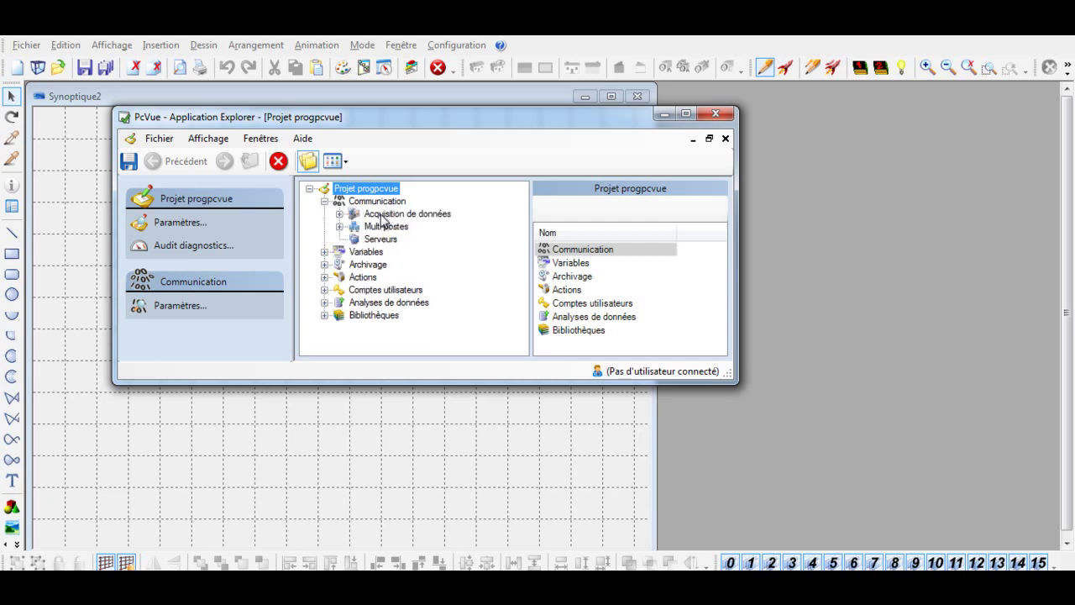
{"action": "left_click", "coordinate": [325, 252]}
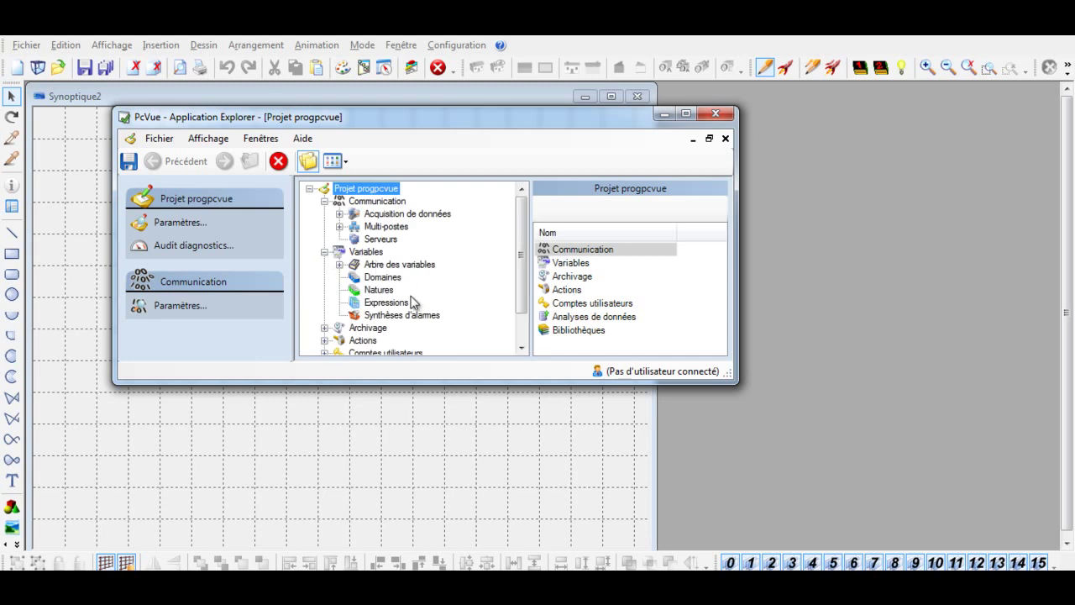
{"action": "scroll", "coordinate": [521, 258], "scroll_direction": "down", "scroll_amount": 1}
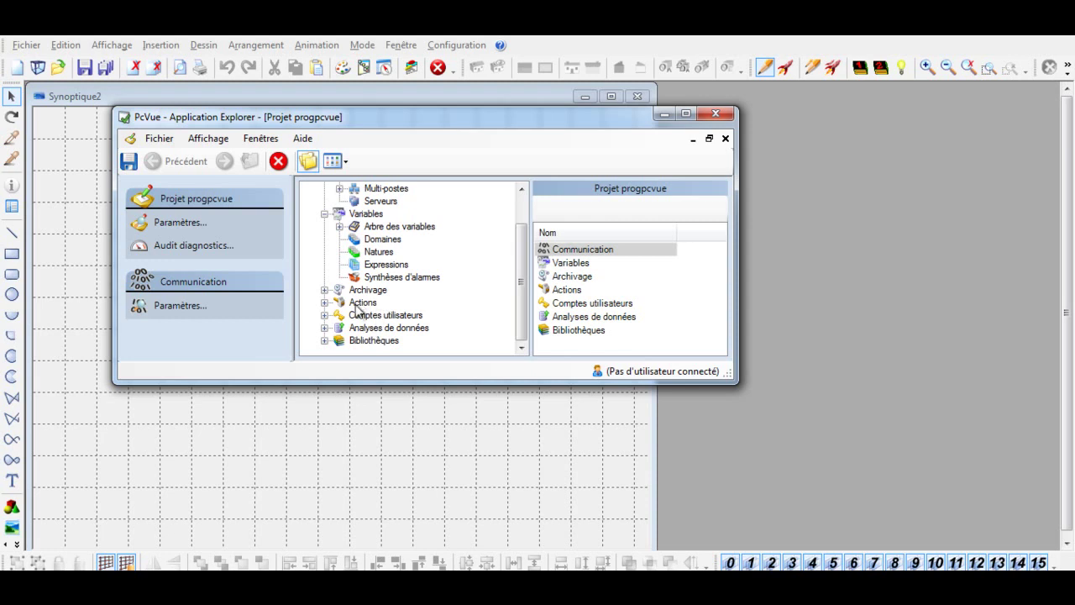
{"action": "left_click", "coordinate": [715, 113]}
Open the communication equipment configuration and review the description of the resAPI network.
{"action": "left_click", "coordinate": [467, 47]}
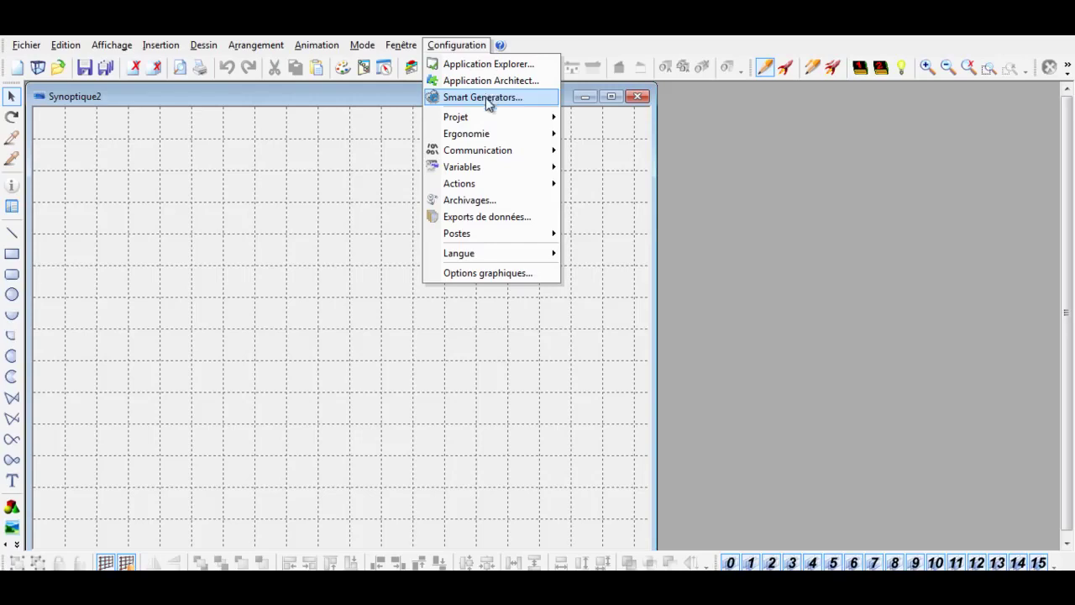
{"action": "mouse_move", "coordinate": [501, 140]}
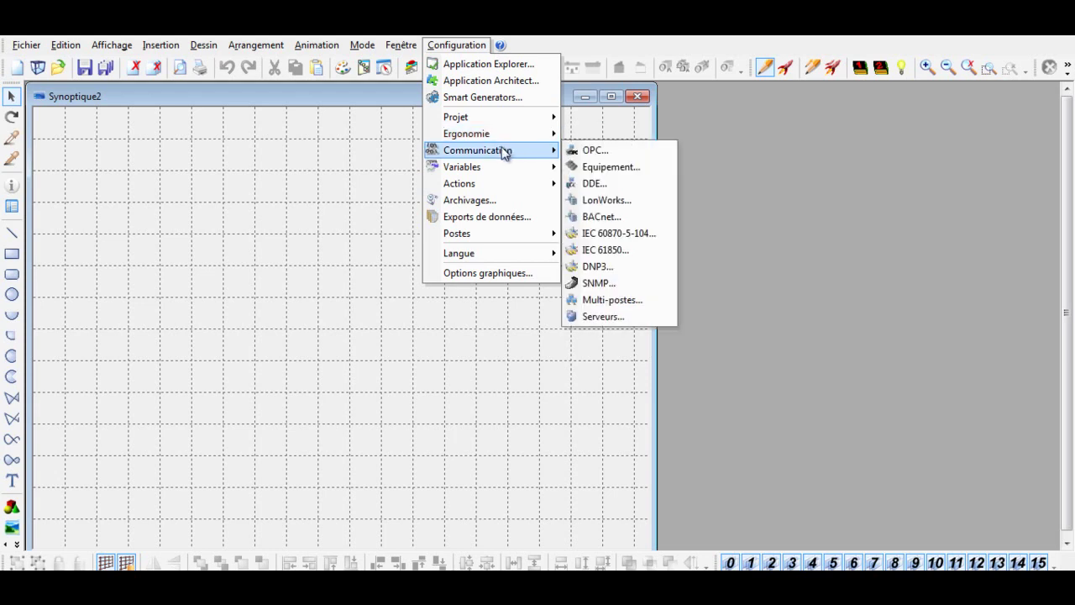
{"action": "left_click", "coordinate": [600, 168]}
{"action": "left_click_drag", "start_coordinate": [277, 41], "coordinate": [457, 78]}
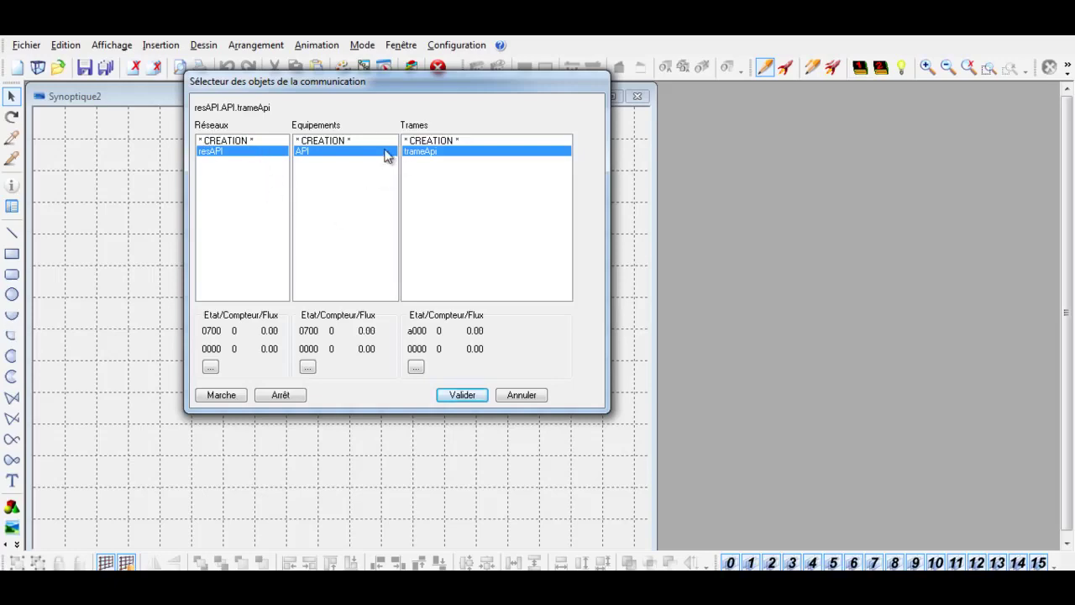
{"action": "double_click", "coordinate": [234, 153]}
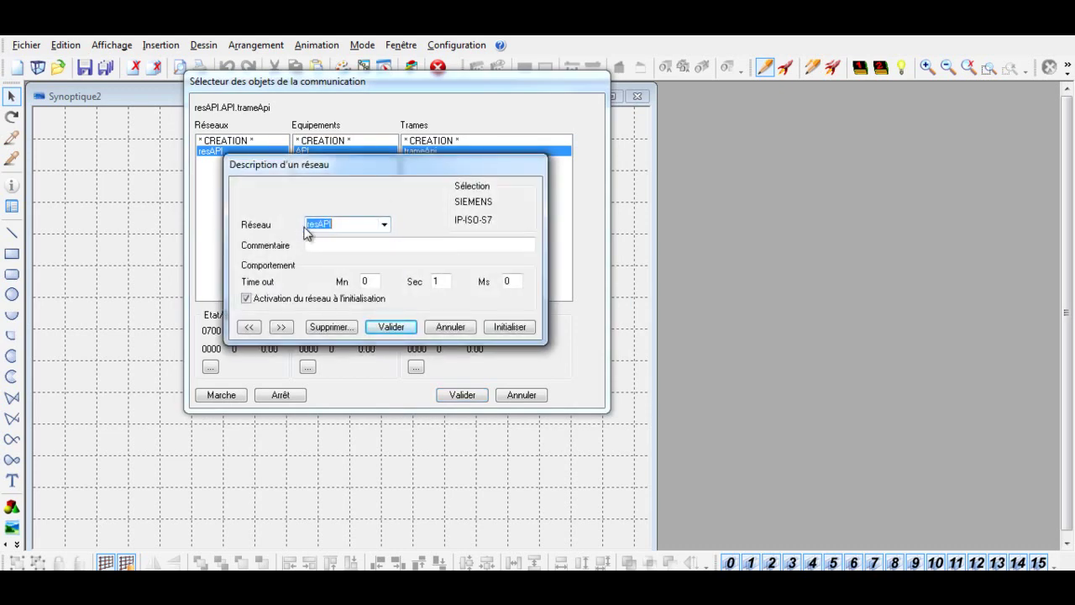
{"action": "left_click", "coordinate": [391, 327]}
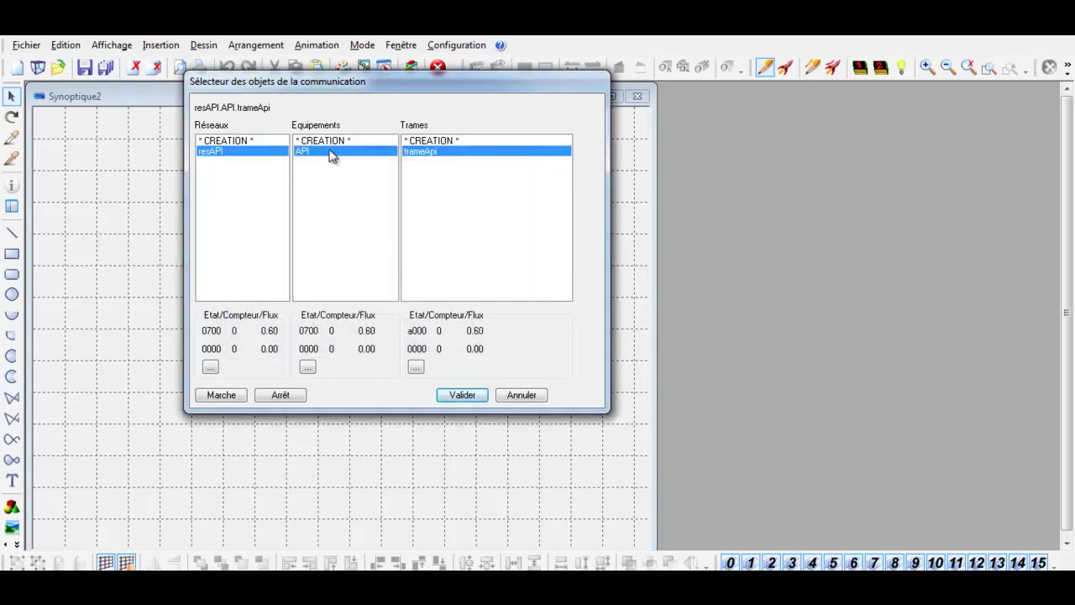
Review the API equipment description on the resAPI network, including the available equipment types, and leave it without saving.
{"action": "double_click", "coordinate": [329, 152]}
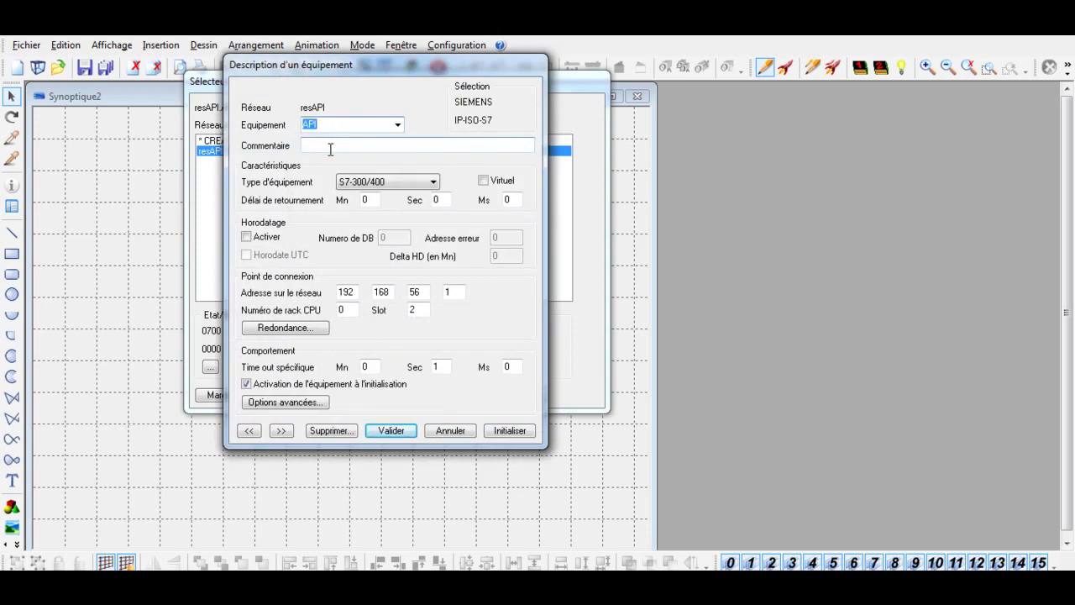
{"action": "left_click", "coordinate": [385, 183]}
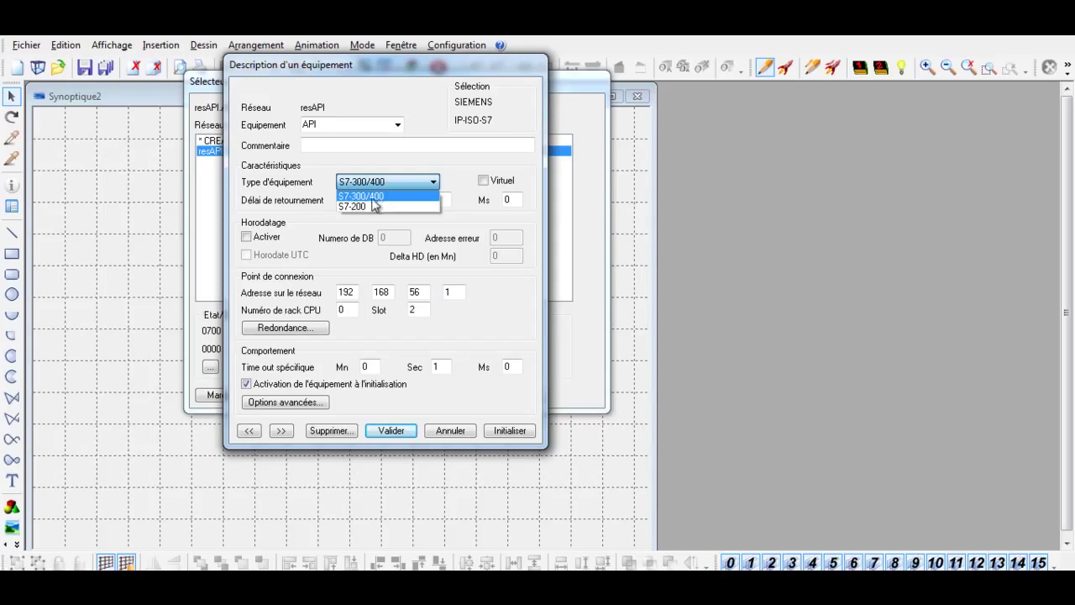
{"action": "left_click", "coordinate": [324, 227]}
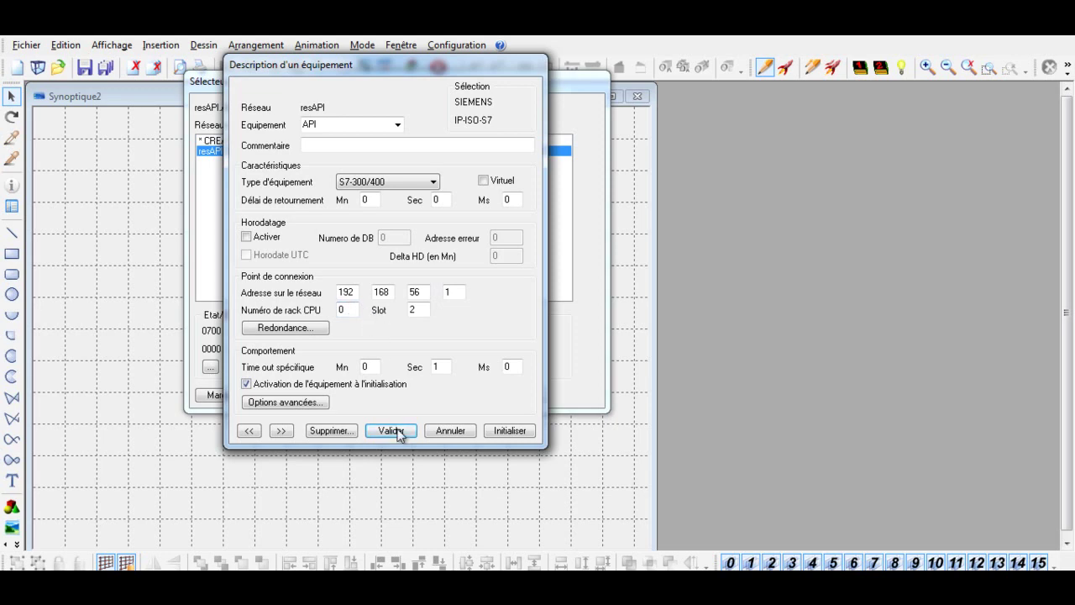
{"action": "left_click", "coordinate": [446, 431]}
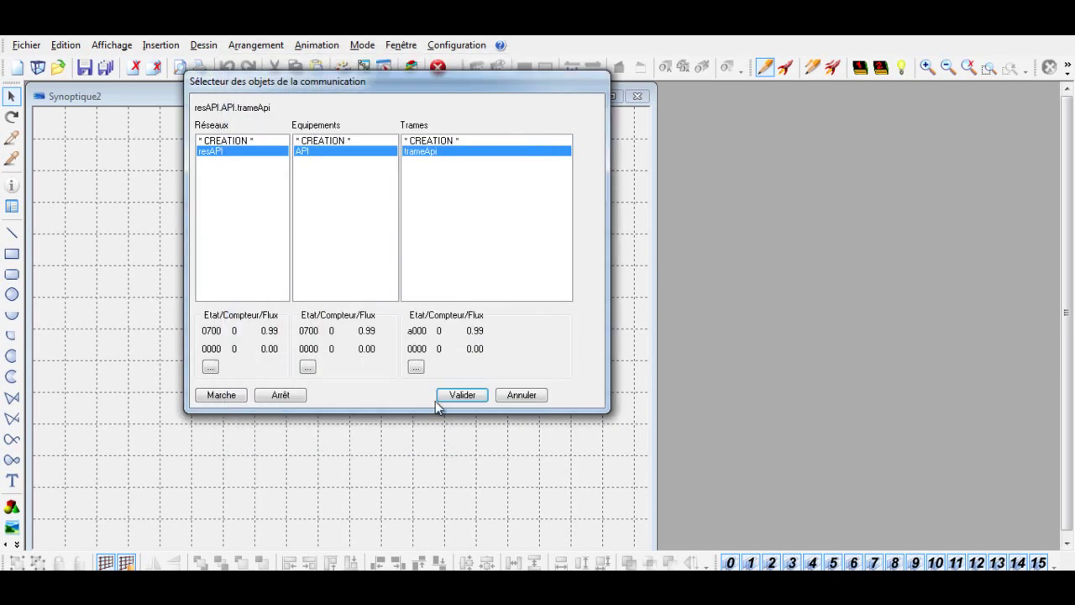
Review the trameApi frame description with its address and size settings, validate the frame, and close its description.
{"action": "double_click", "coordinate": [424, 152]}
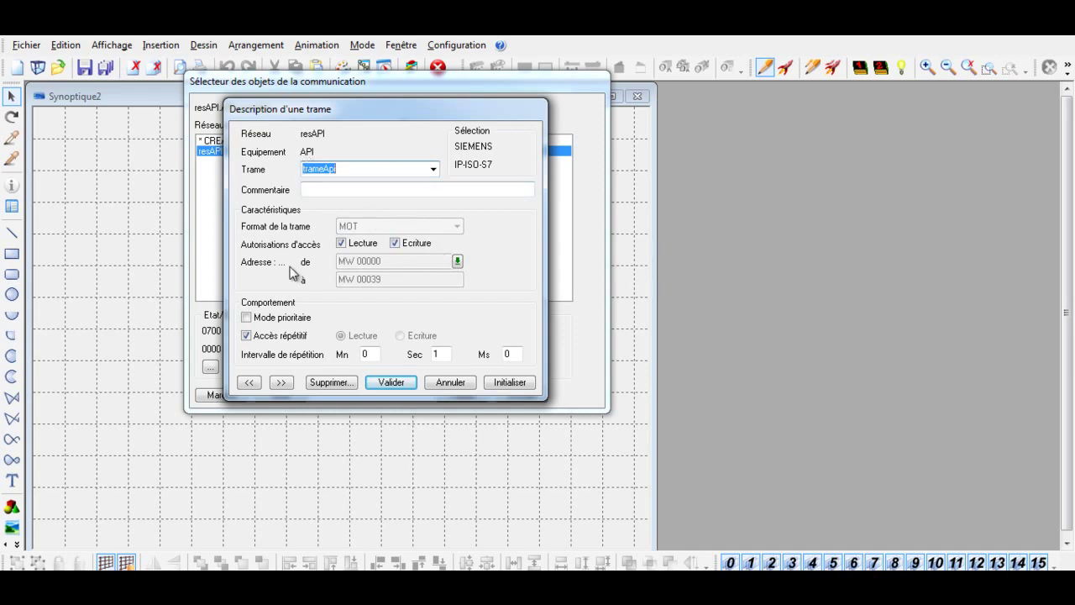
{"action": "left_click", "coordinate": [459, 260]}
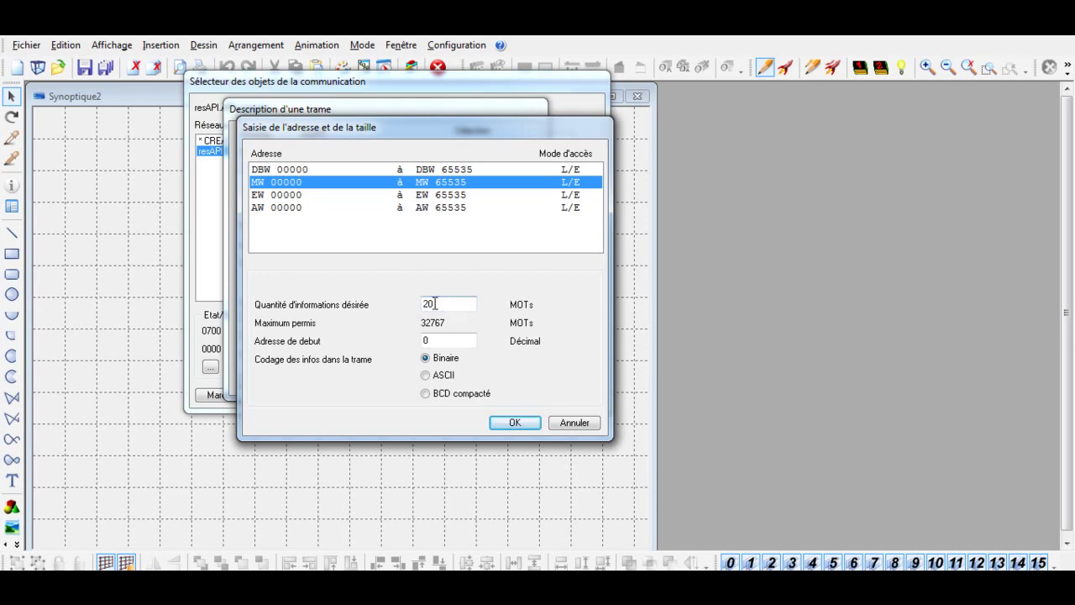
{"action": "left_click", "coordinate": [506, 423]}
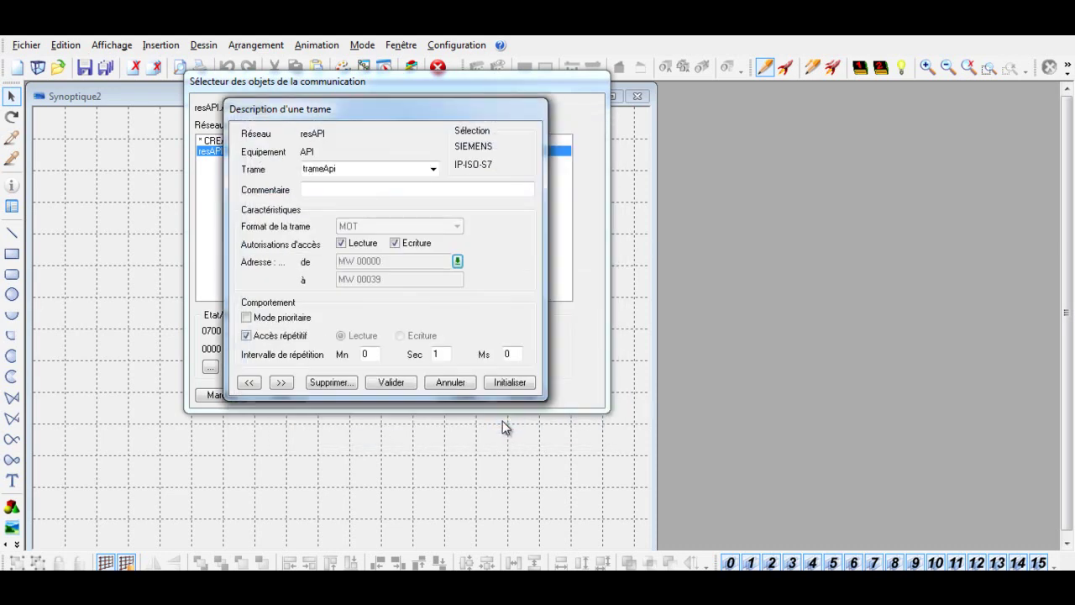
{"action": "left_click", "coordinate": [400, 382]}
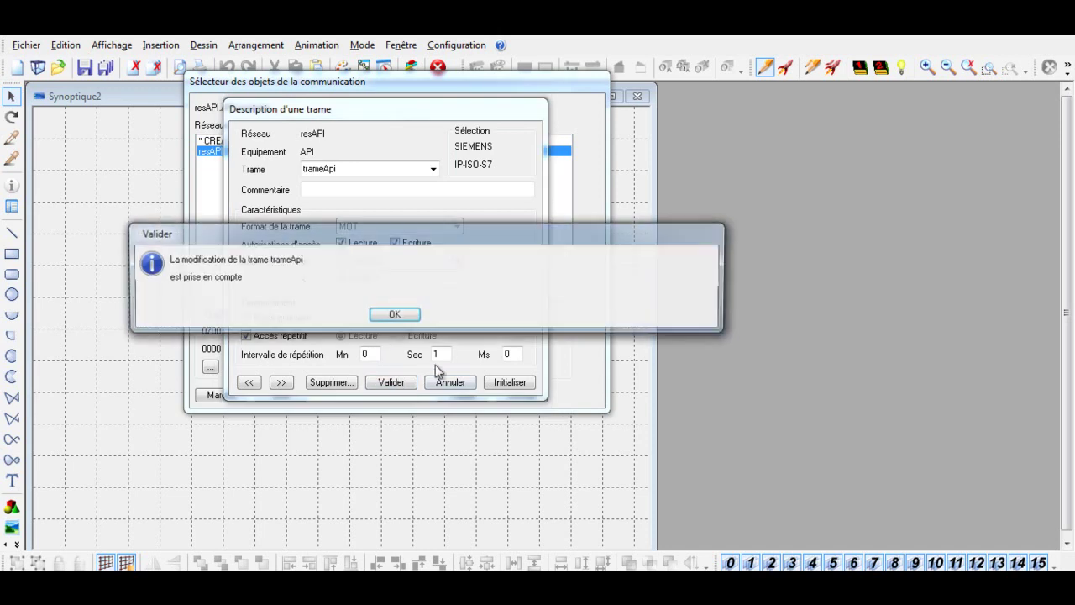
{"action": "left_click", "coordinate": [394, 314]}
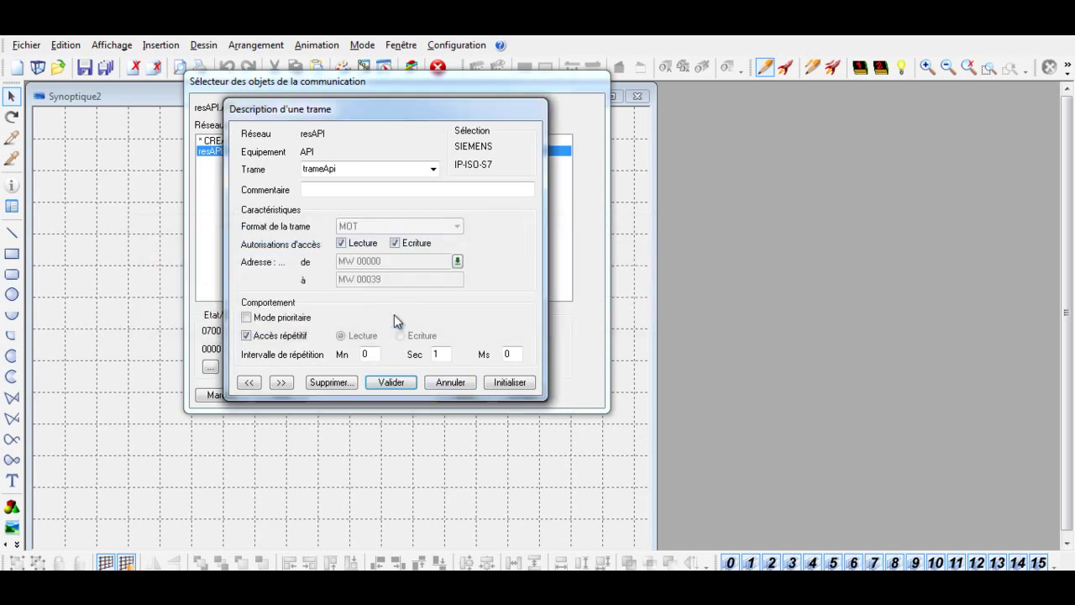
{"action": "left_click", "coordinate": [448, 383]}
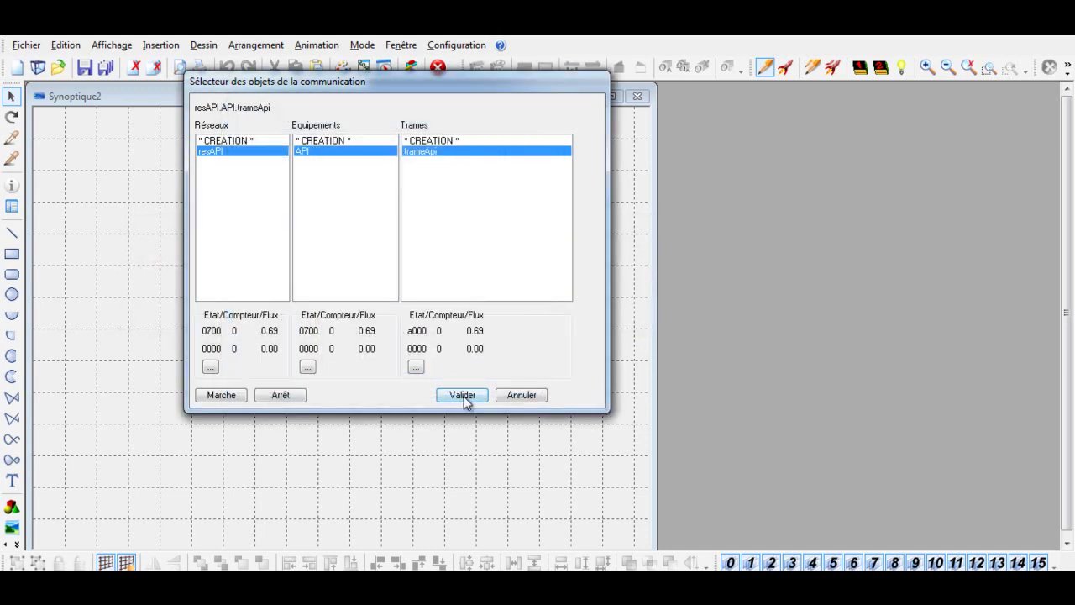
Check the status words of the resAPI network, API equipment and trameApi frame, and close the communication object selector.
{"action": "left_click", "coordinate": [463, 396]}
{"action": "left_click", "coordinate": [360, 290]}
{"action": "left_click", "coordinate": [210, 367]}
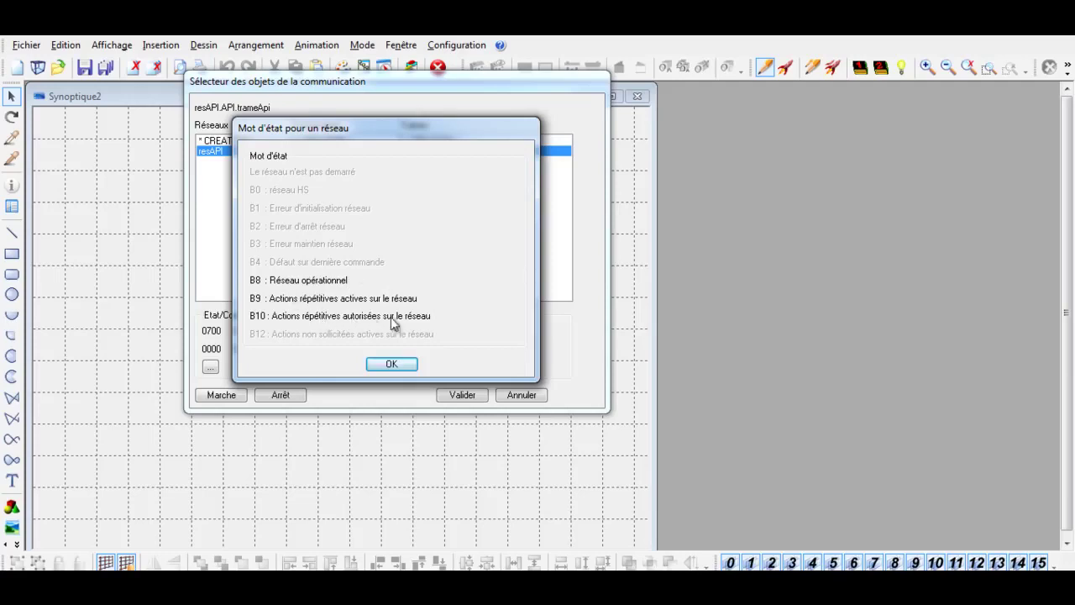
{"action": "left_click", "coordinate": [391, 364]}
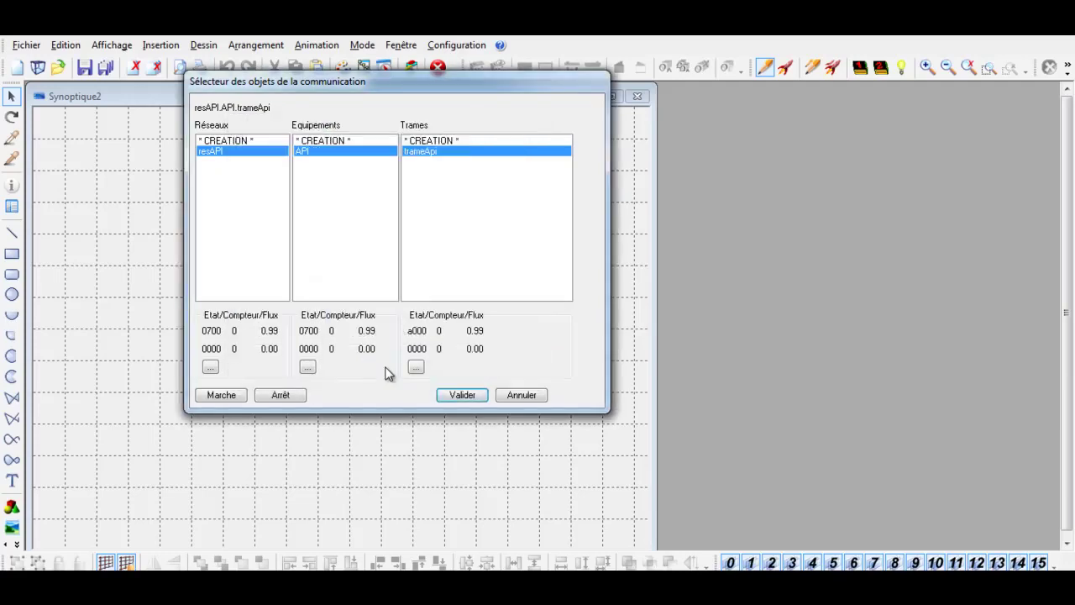
{"action": "left_click", "coordinate": [307, 367]}
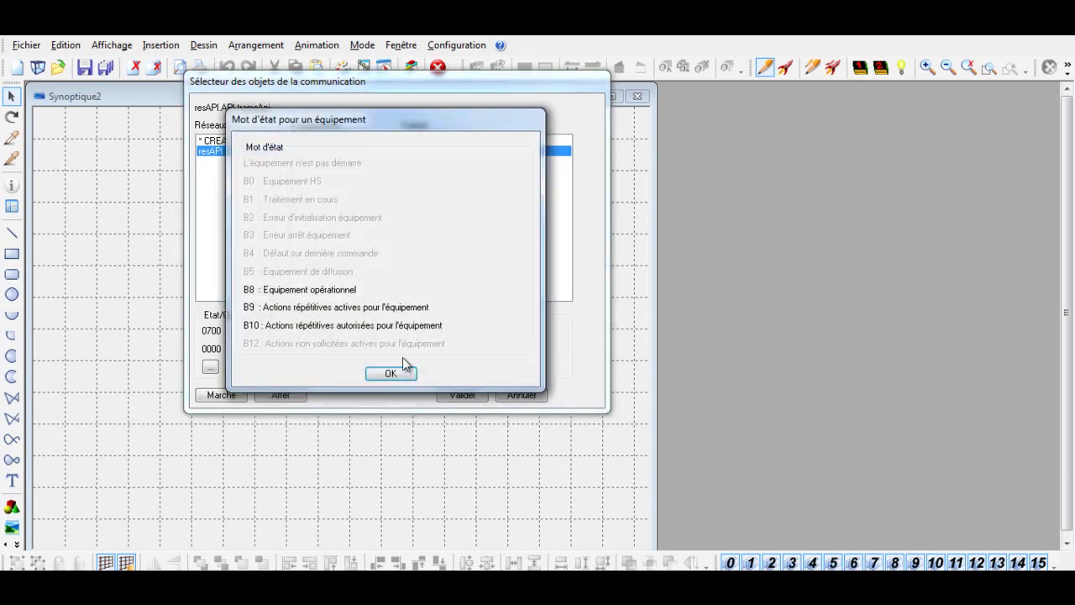
{"action": "left_click", "coordinate": [391, 373]}
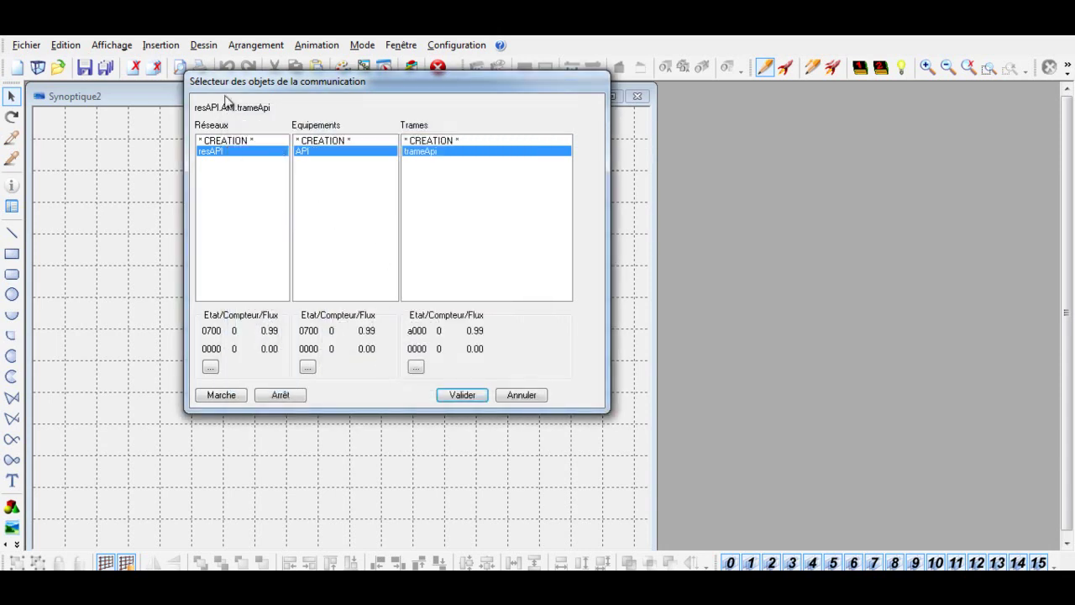
{"action": "left_click", "coordinate": [309, 368]}
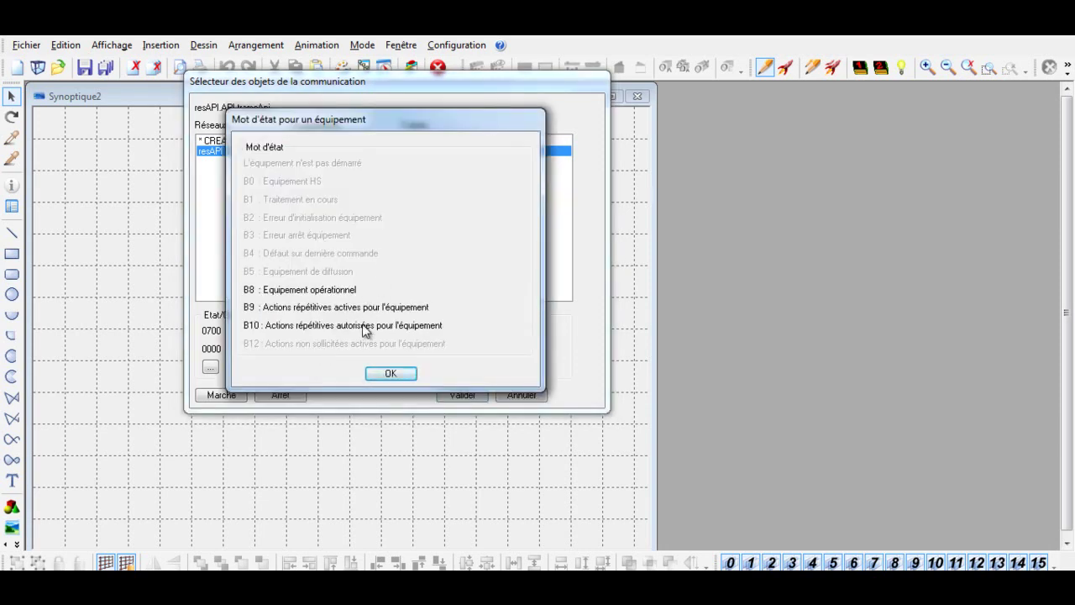
{"action": "left_click", "coordinate": [382, 373]}
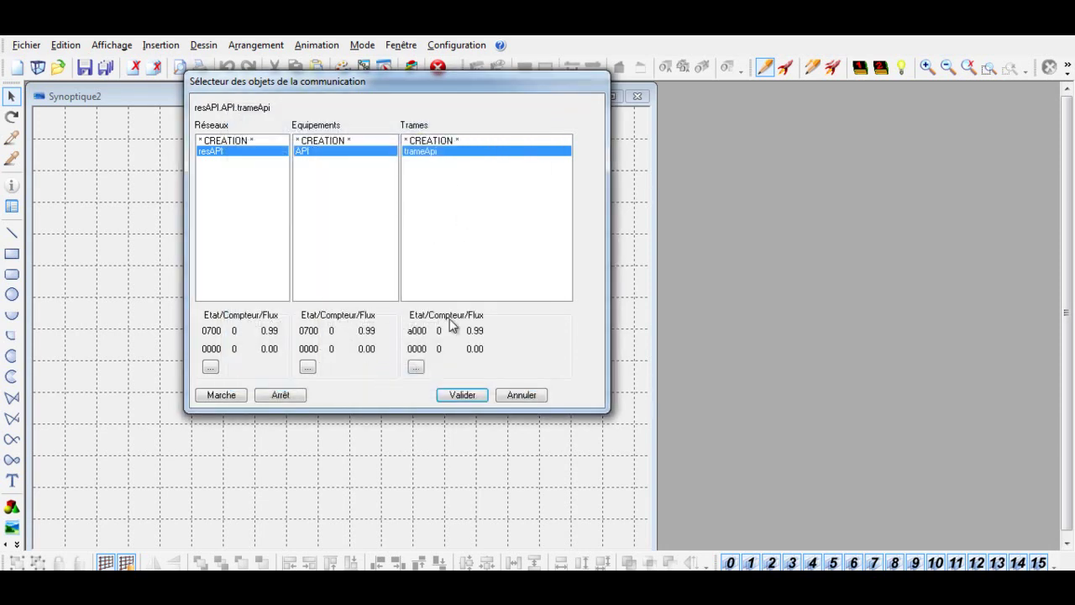
{"action": "left_click", "coordinate": [416, 367]}
{"action": "left_click", "coordinate": [515, 396]}
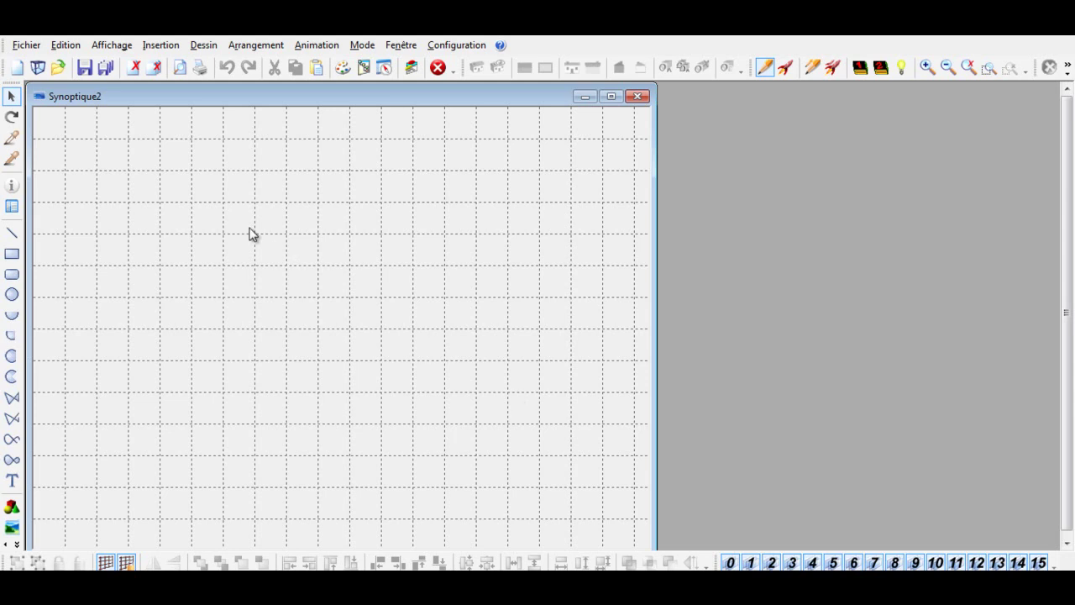
Open symbol insertion and preview double display and gradient symbols in the AFFICHEURS library, including DISPLAYS_Double_SMALL_BRONZE_ANI and DISPLAYS_GRADIENT_H_RED.
{"action": "left_click", "coordinate": [166, 45]}
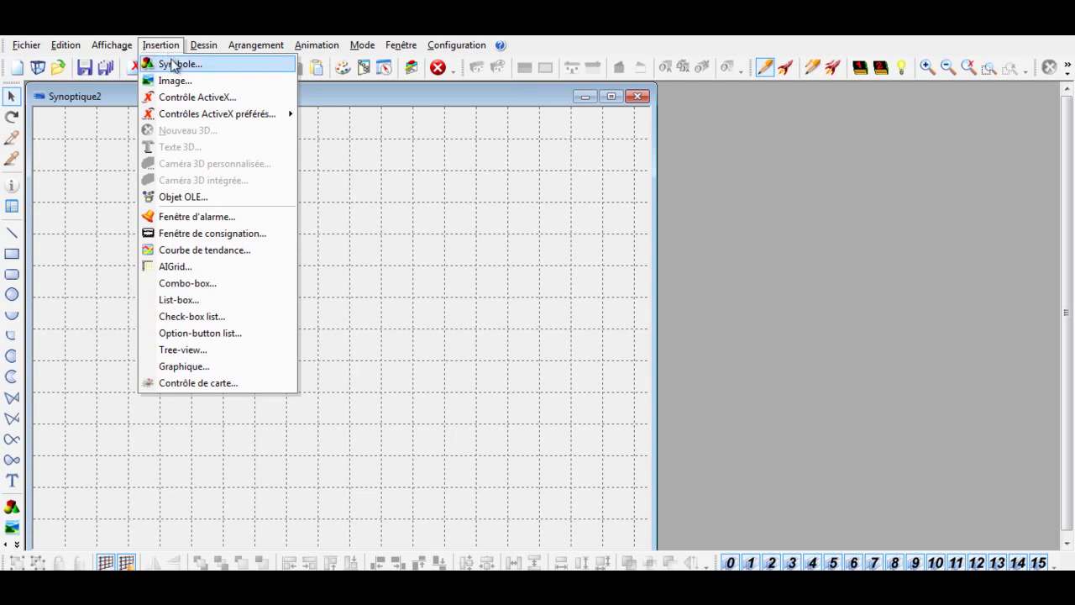
{"action": "left_click", "coordinate": [175, 64]}
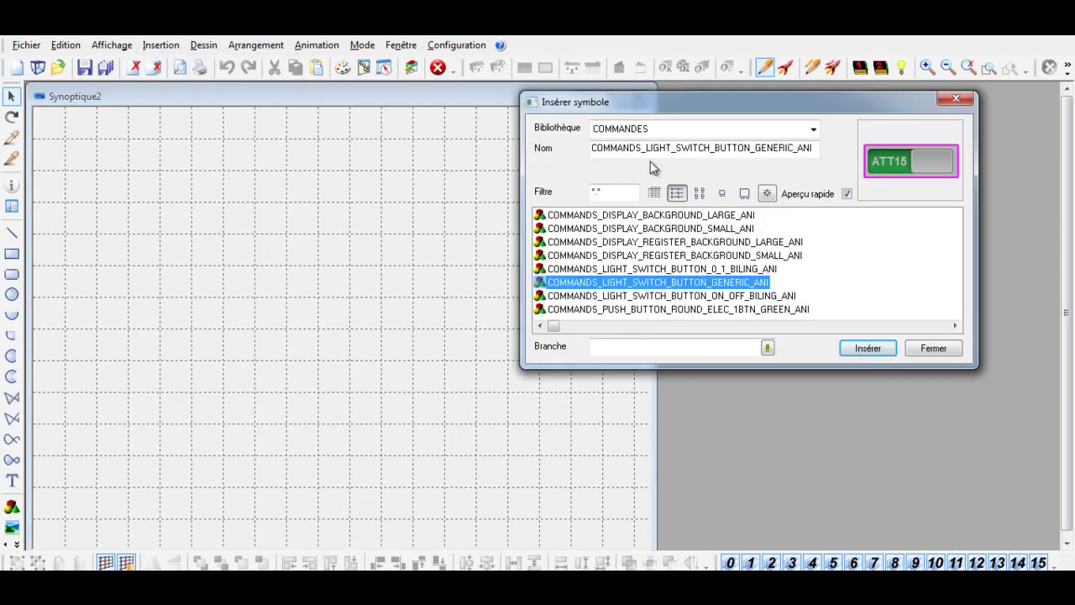
{"action": "left_click", "coordinate": [796, 135]}
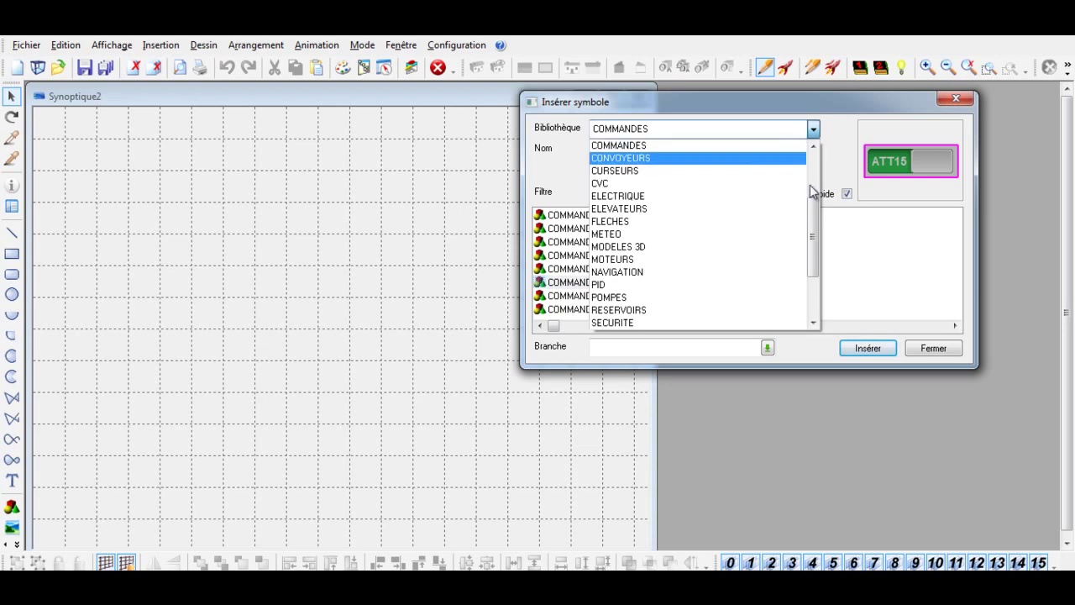
{"action": "left_click_drag", "start_coordinate": [815, 217], "coordinate": [813, 168]}
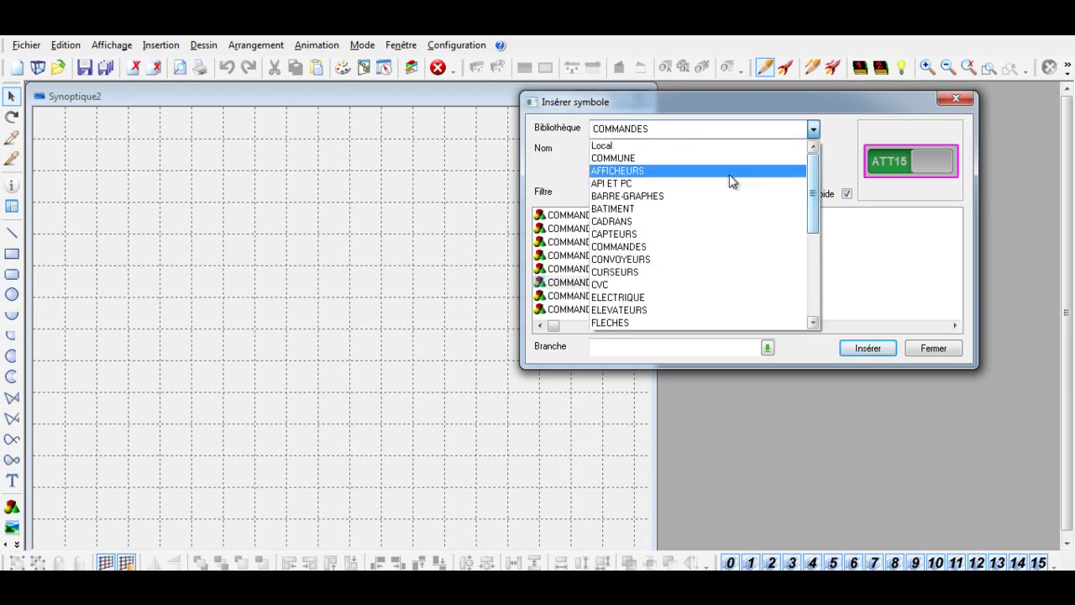
{"action": "left_click", "coordinate": [695, 172]}
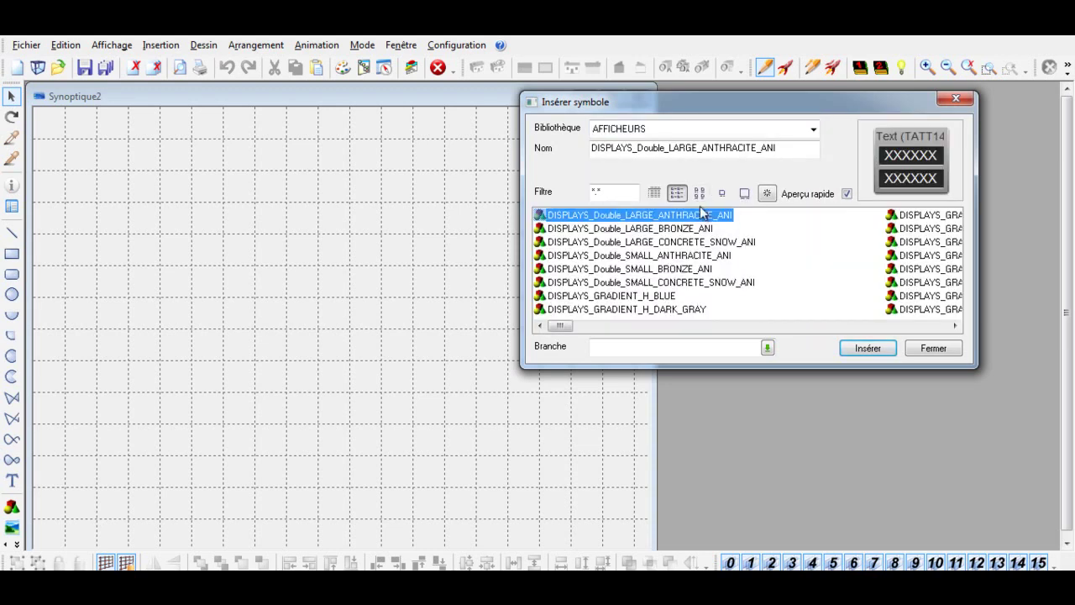
{"action": "left_click", "coordinate": [612, 255]}
{"action": "left_click", "coordinate": [611, 269]}
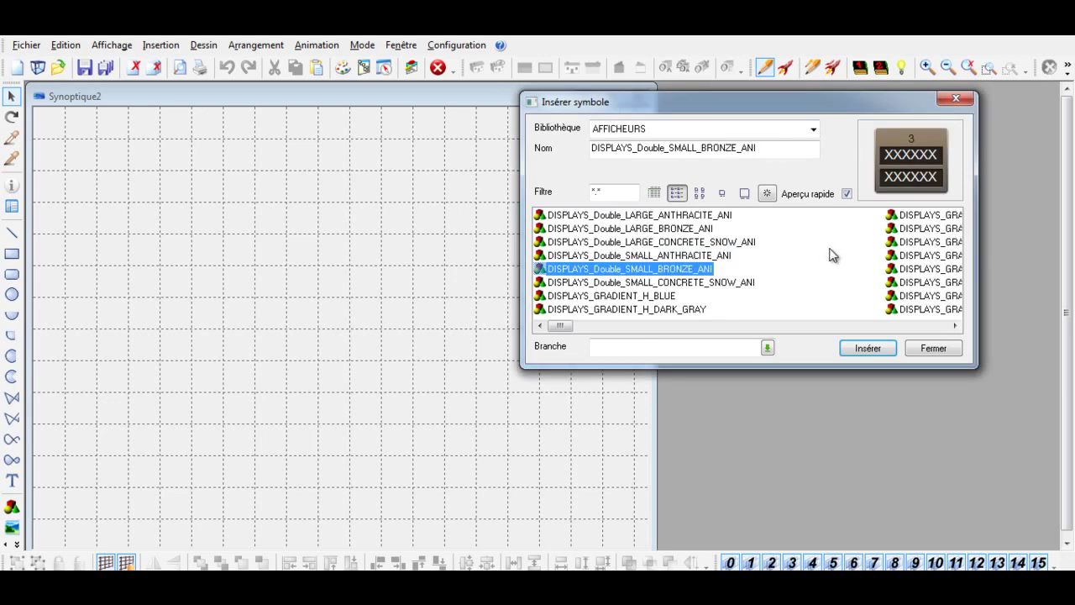
{"action": "left_click", "coordinate": [895, 269]}
{"action": "left_click", "coordinate": [924, 283]}
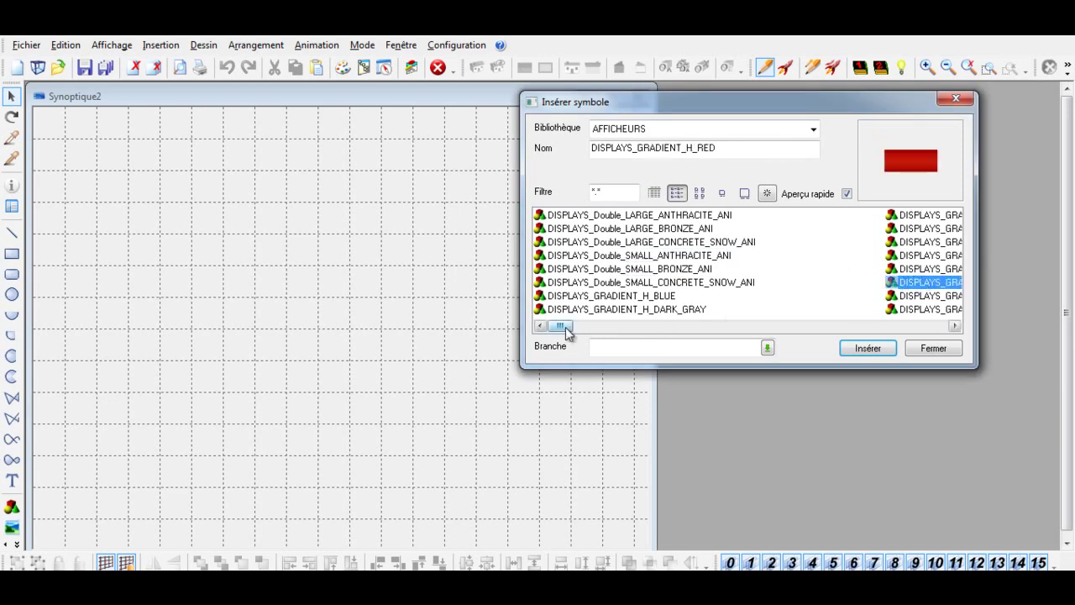
Insert the DISPLAYS_TEMPERATURE_VALUE_SMALL_BRONZE_ANI symbol into Synoptique2, accept its properties, and move it down and right from the corner of the synoptic.
{"action": "left_click_drag", "start_coordinate": [563, 326], "coordinate": [720, 326]}
{"action": "left_click", "coordinate": [671, 285]}
{"action": "left_click", "coordinate": [690, 244]}
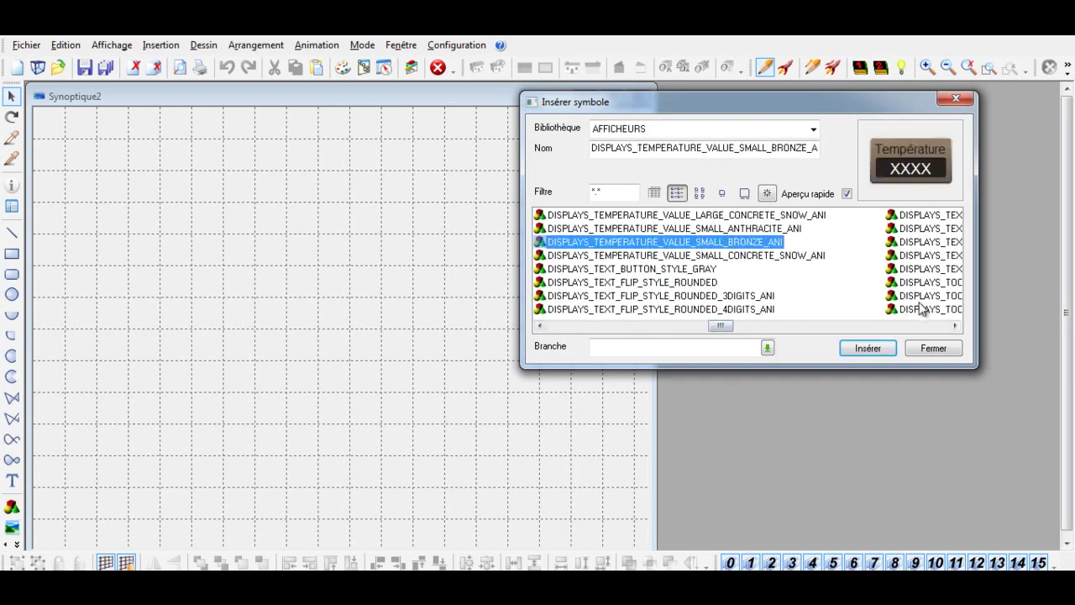
{"action": "double_click", "coordinate": [676, 244]}
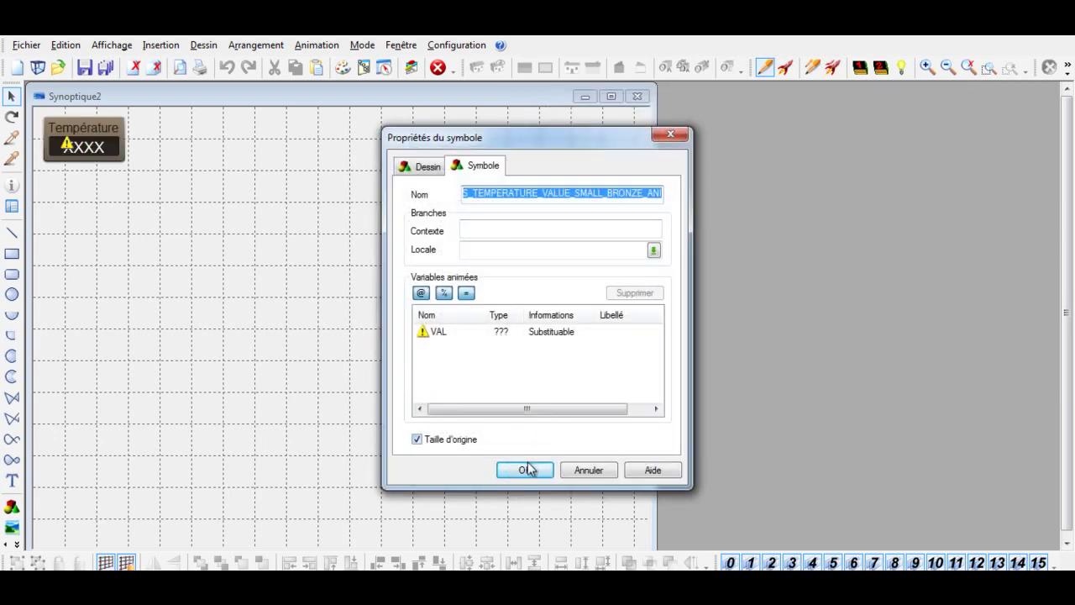
{"action": "left_click", "coordinate": [528, 470]}
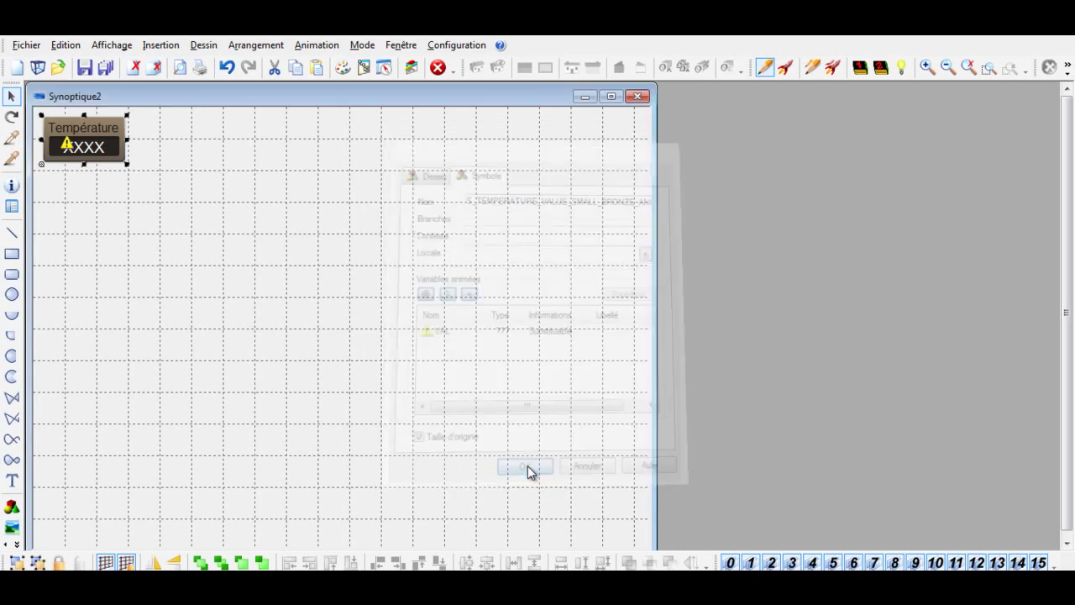
{"action": "left_click_drag", "start_coordinate": [101, 132], "coordinate": [180, 193]}
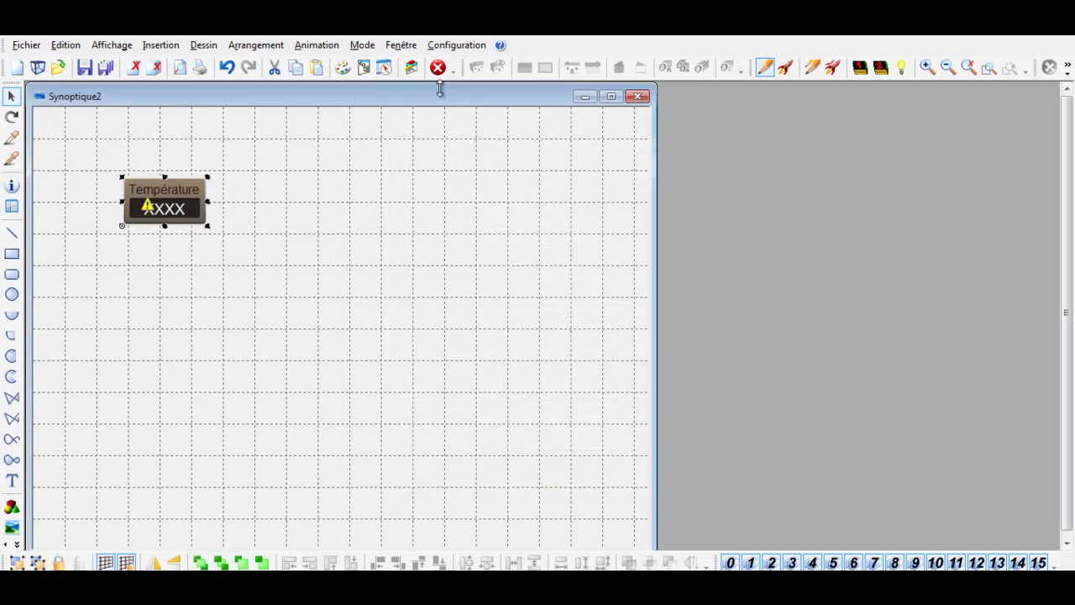
Reopen the communication equipment configuration, review the address range of the trameApi frame, and leave without saving.
{"action": "left_click", "coordinate": [473, 50]}
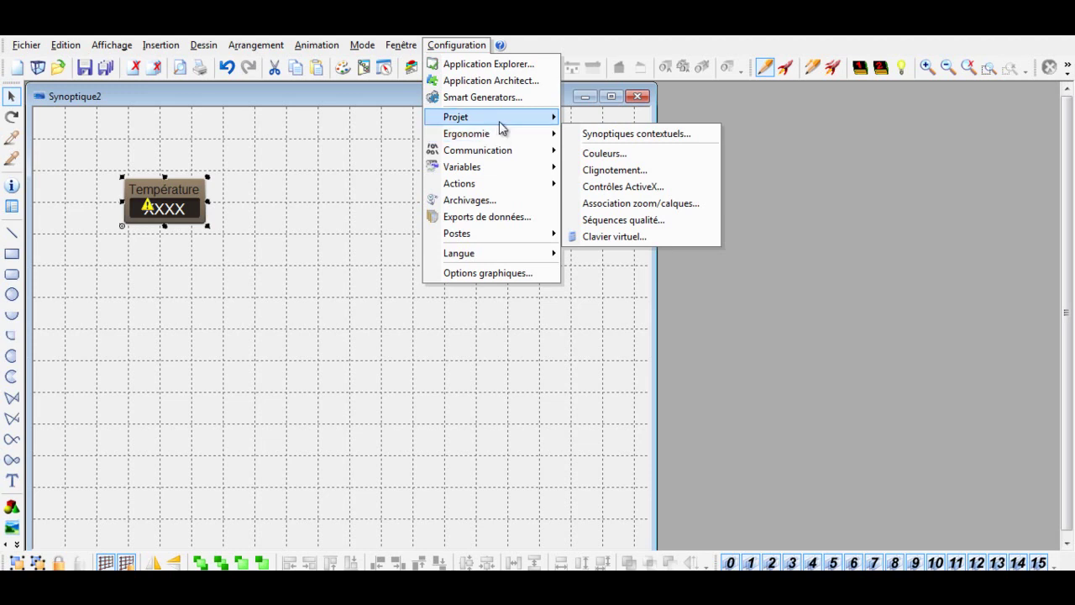
{"action": "mouse_move", "coordinate": [519, 153]}
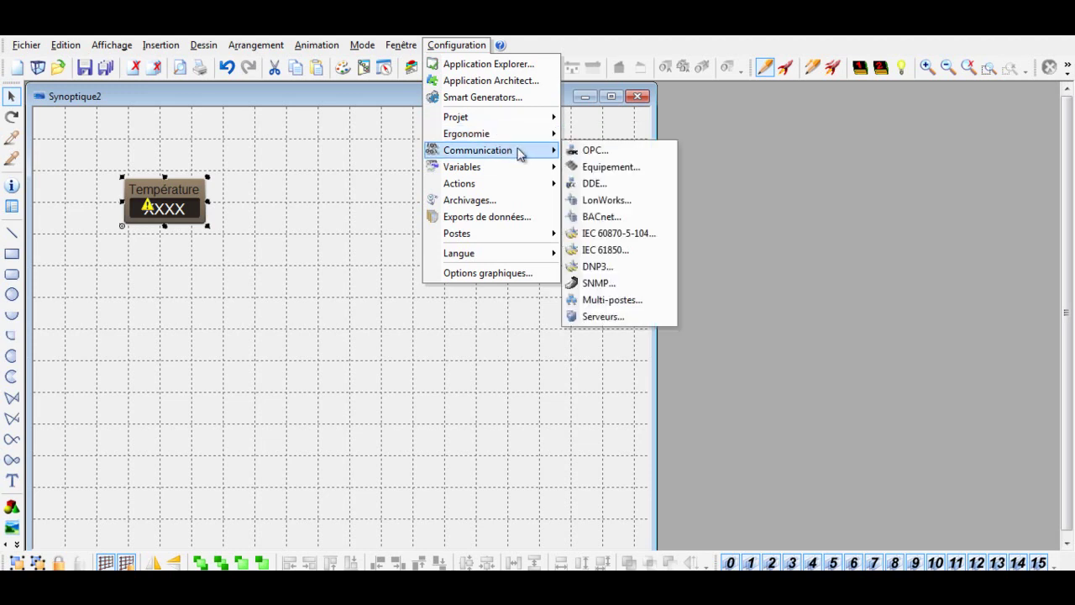
{"action": "left_click", "coordinate": [588, 167]}
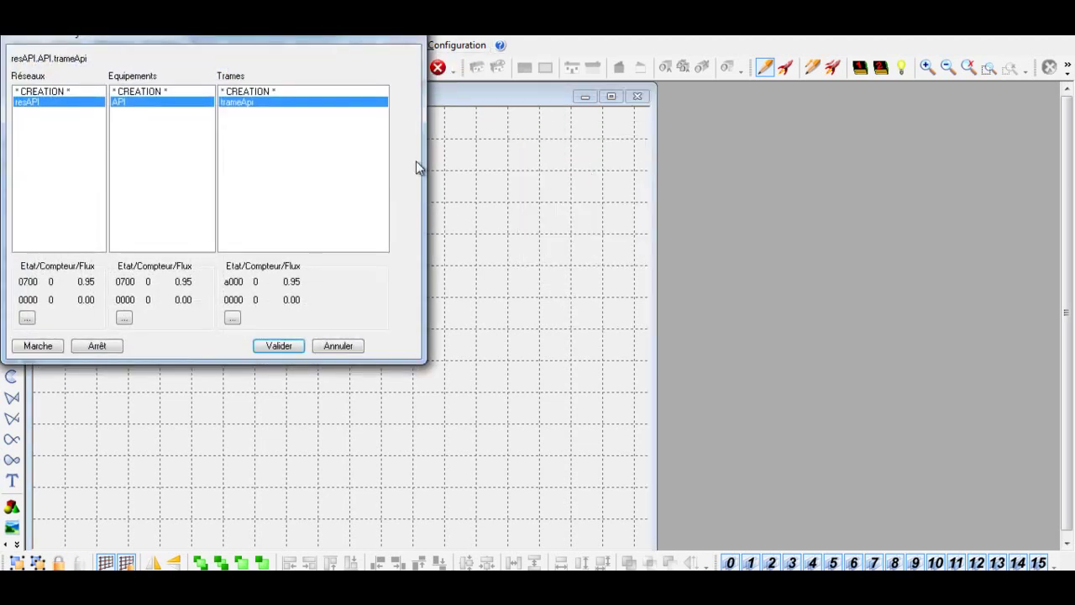
{"action": "double_click", "coordinate": [271, 102]}
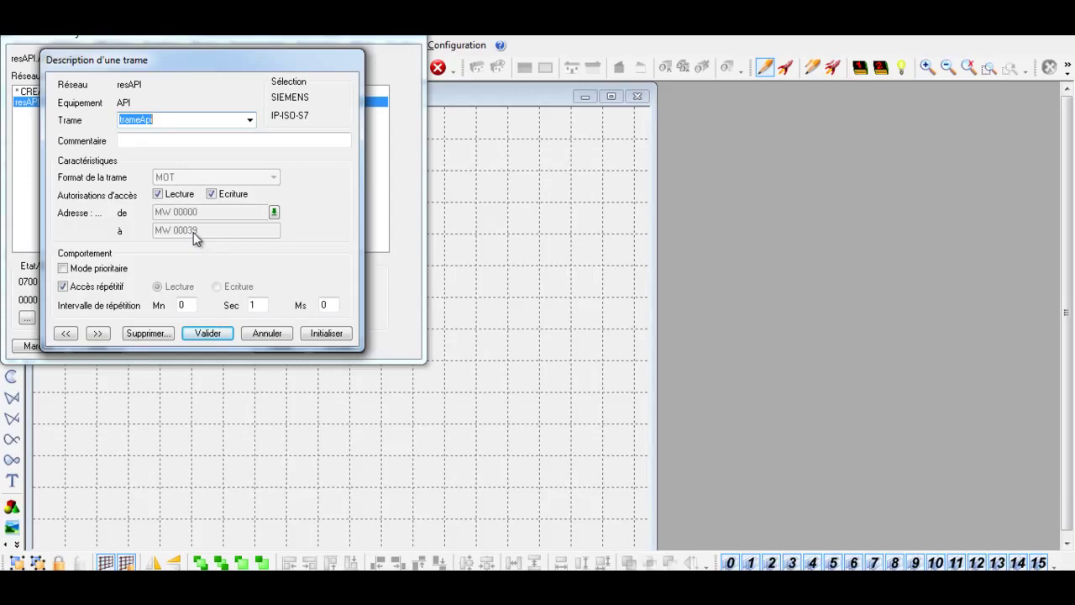
{"action": "left_click", "coordinate": [257, 333]}
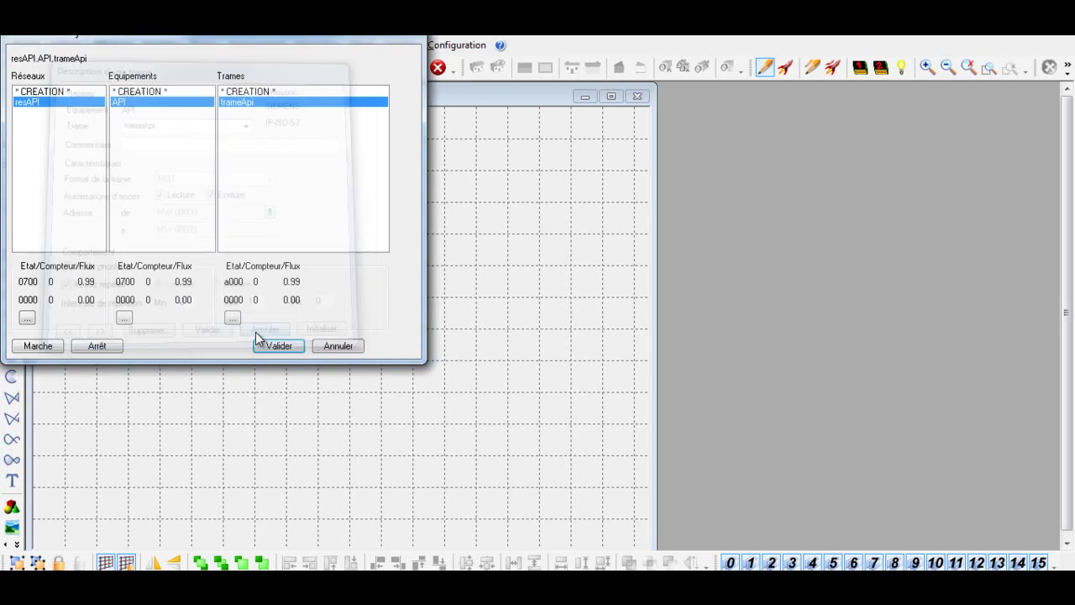
{"action": "left_click", "coordinate": [336, 346]}
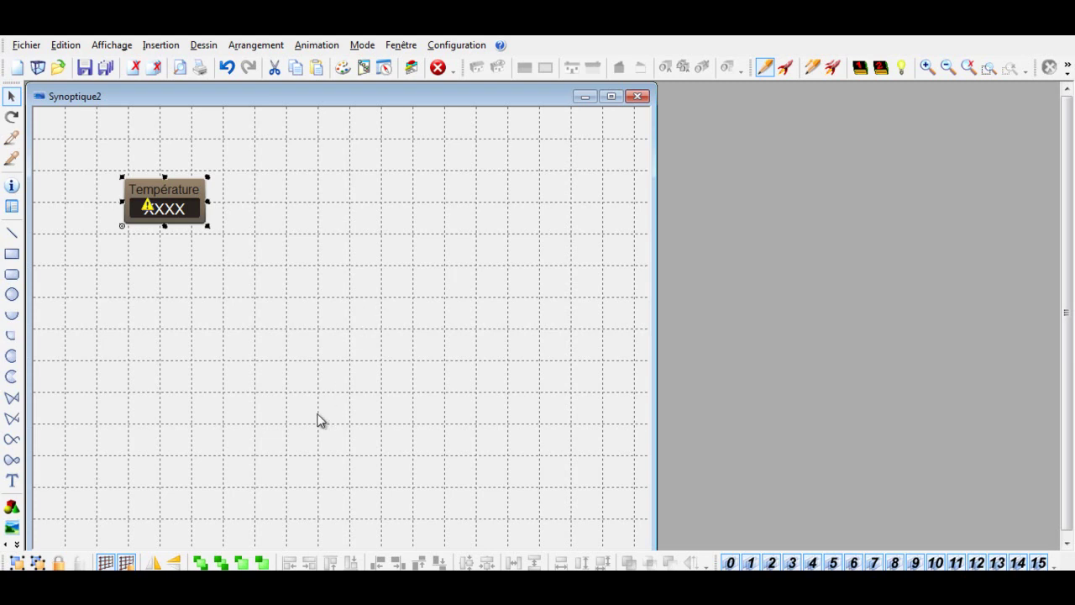
Switch to TIA Portal and examine the contents of PLC_1 in the Test pcvue project tree.
{"action": "left_click", "coordinate": [381, 559]}
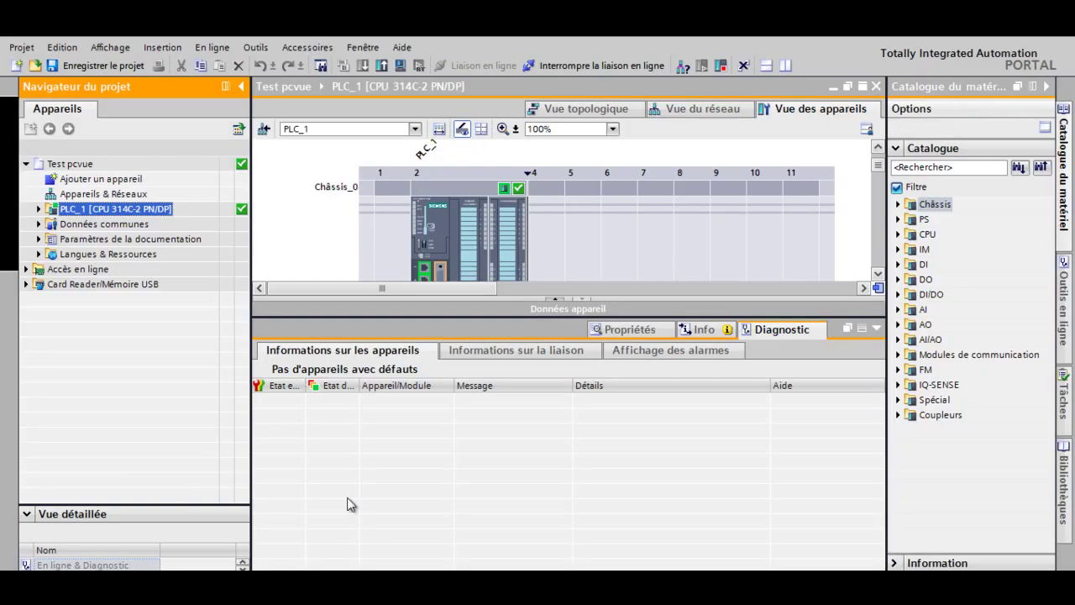
{"action": "left_click", "coordinate": [38, 210]}
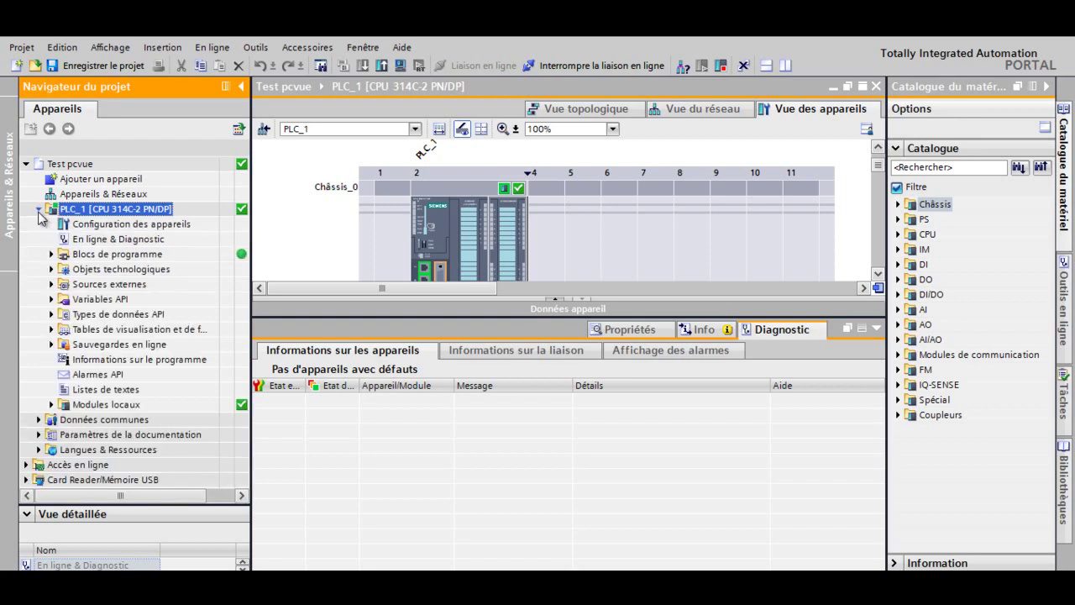
{"action": "left_click", "coordinate": [38, 209]}
{"action": "left_click", "coordinate": [38, 210]}
{"action": "mouse_move", "coordinate": [511, 580]}
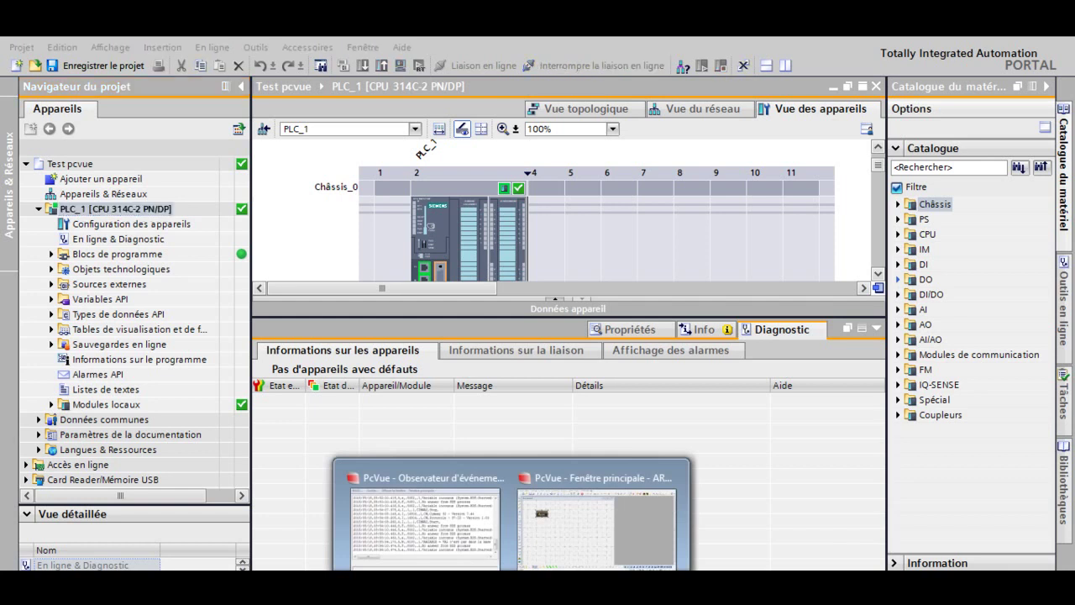
Switch back to PcVue and open the variable selector from the variables configuration.
{"action": "left_click", "coordinate": [569, 548]}
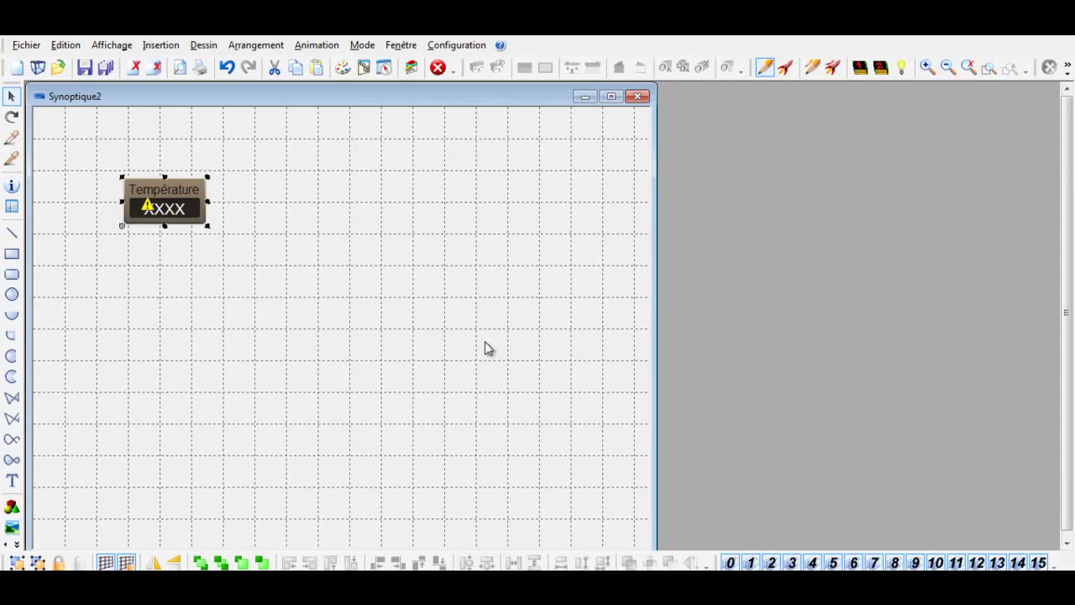
{"action": "left_click", "coordinate": [461, 46]}
{"action": "mouse_move", "coordinate": [483, 170]}
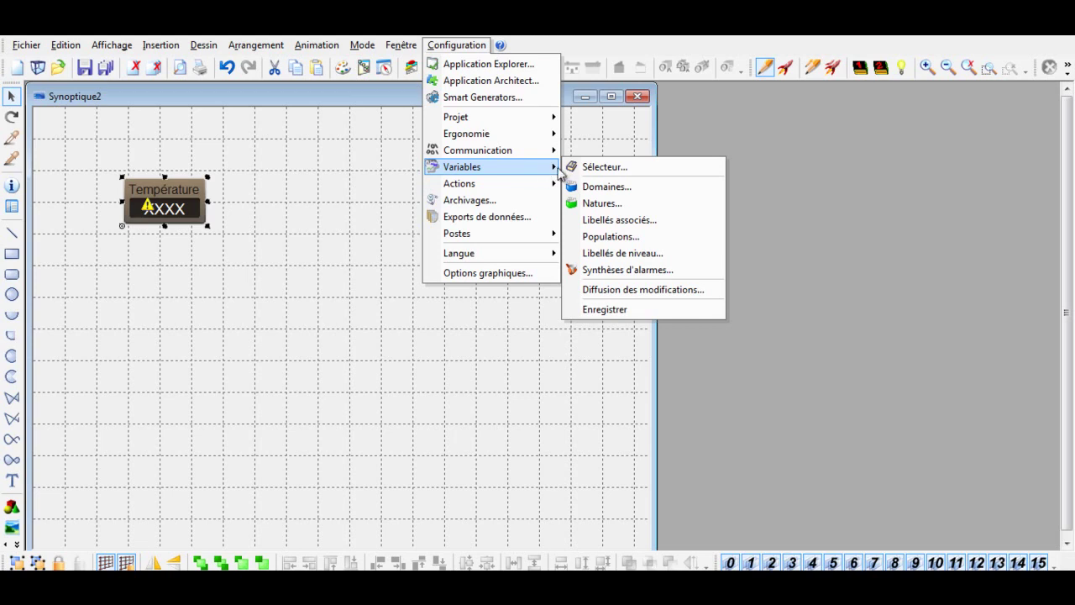
{"action": "left_click", "coordinate": [587, 168]}
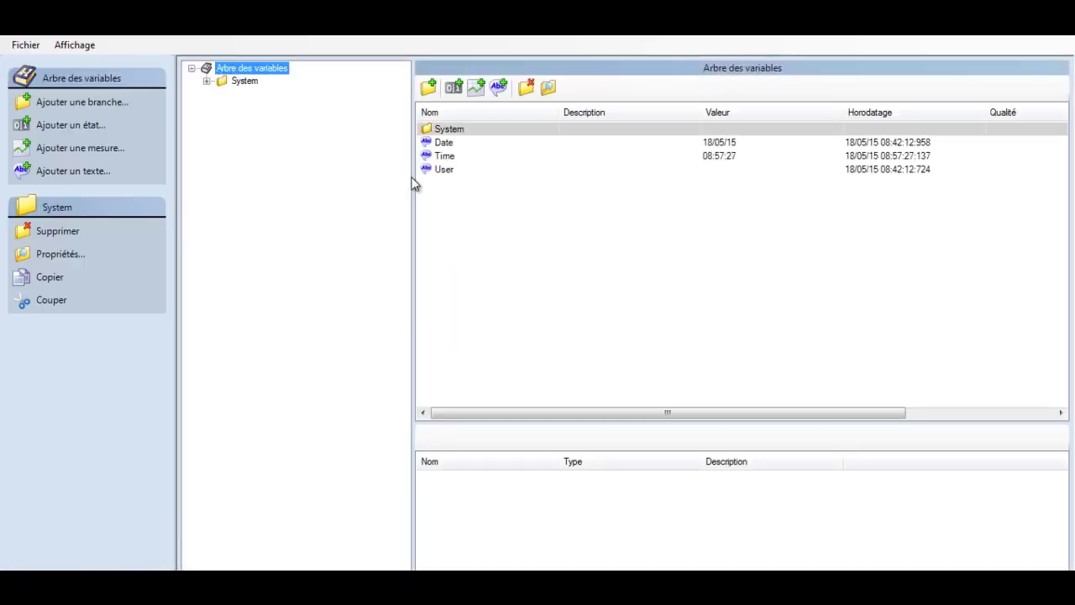
{"action": "left_click", "coordinate": [96, 149]}
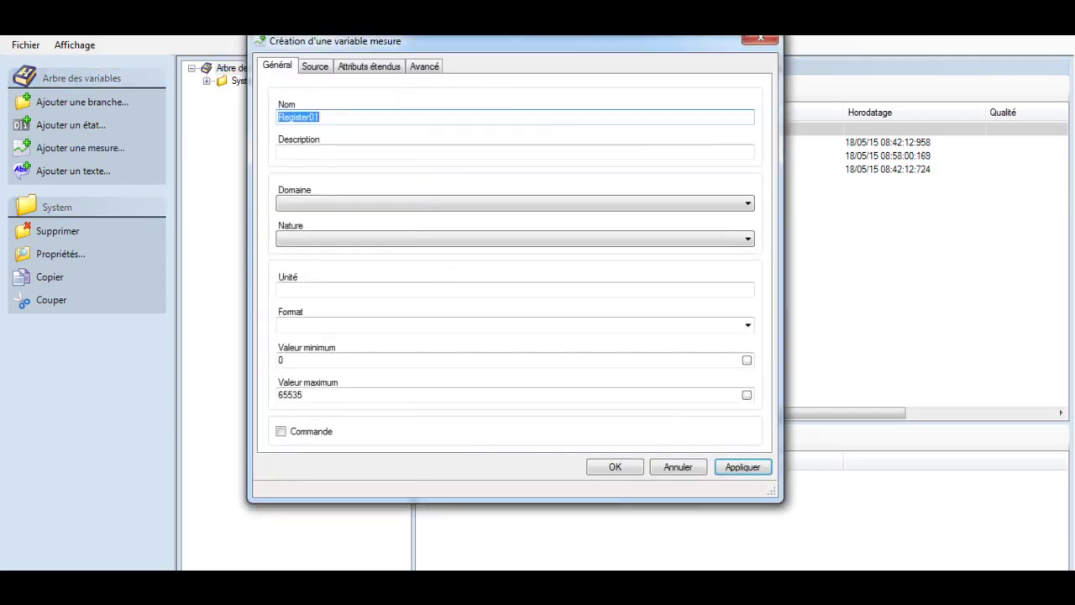
{"action": "left_click", "coordinate": [755, 40]}
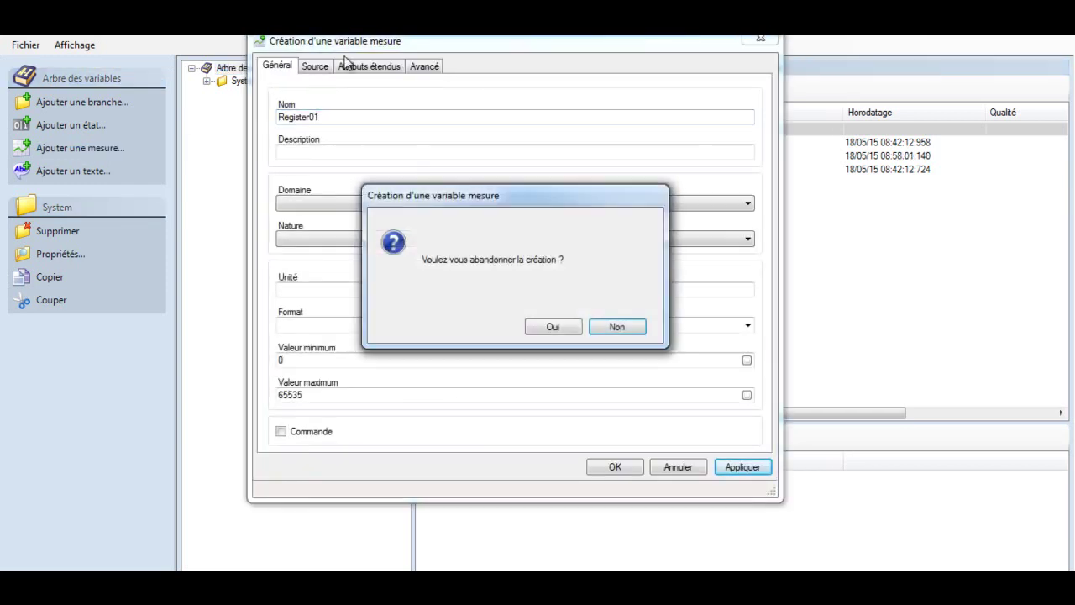
{"action": "left_click", "coordinate": [570, 329]}
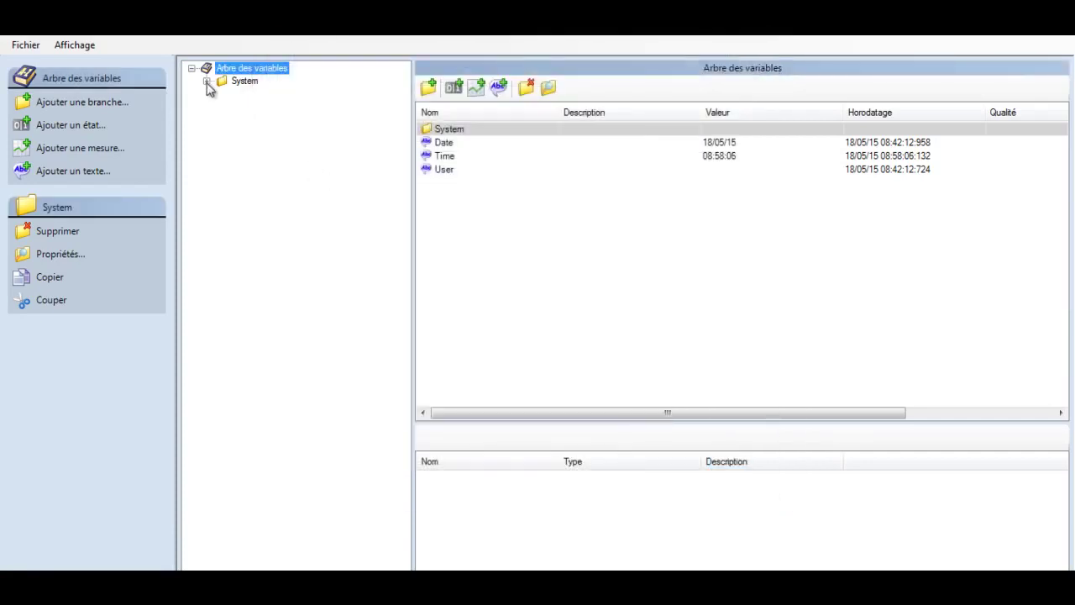
Start a new measure variable named valeur2 in the System.AutomateSiemens branch of the variable tree.
{"action": "left_click", "coordinate": [207, 81]}
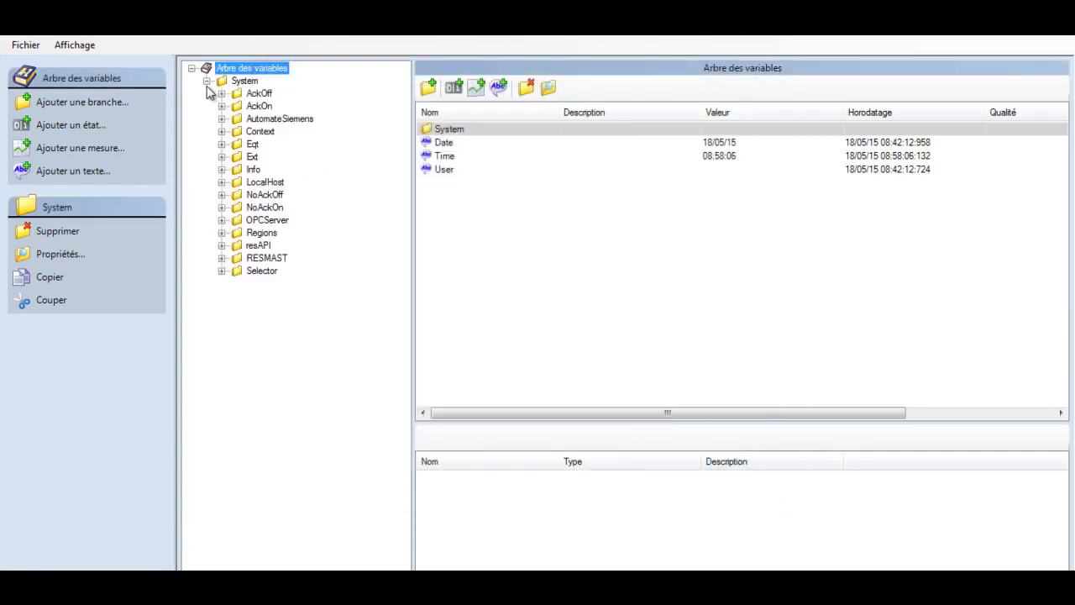
{"action": "left_click", "coordinate": [263, 123]}
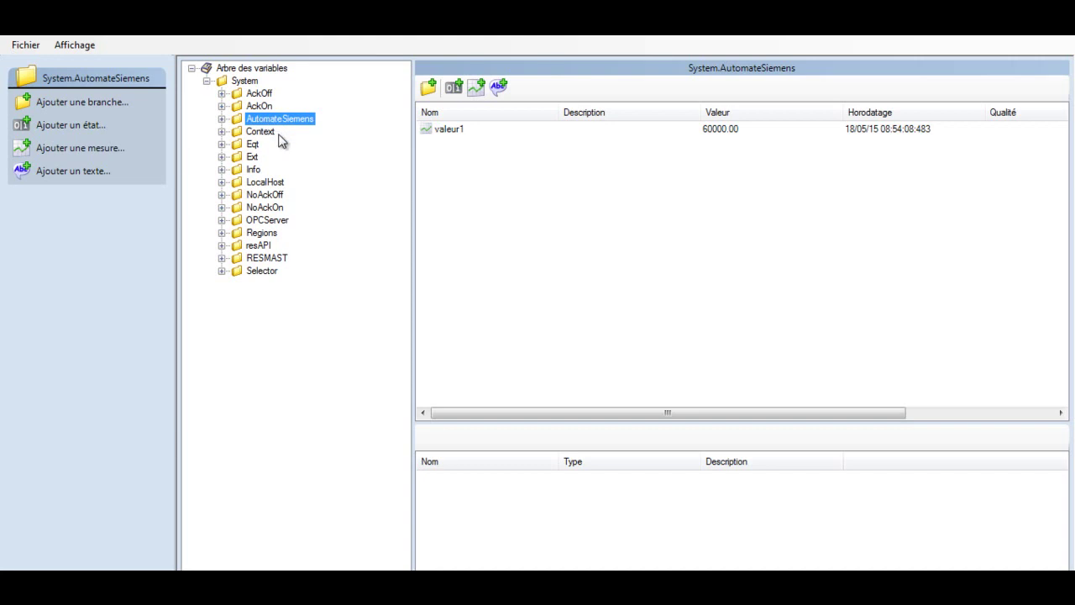
{"action": "left_click", "coordinate": [101, 154]}
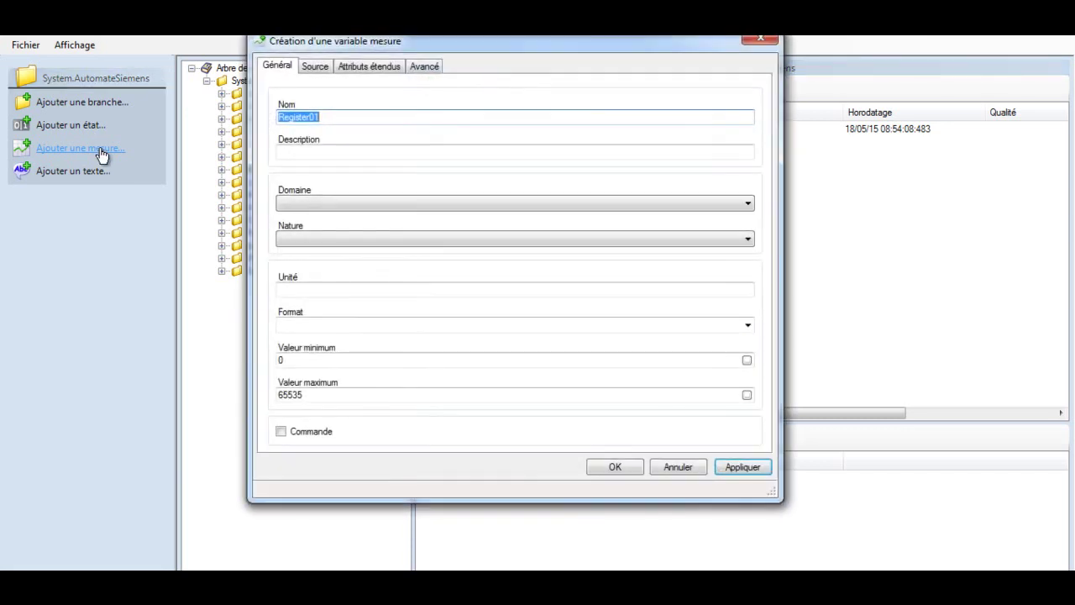
{"action": "type", "text": "val"}
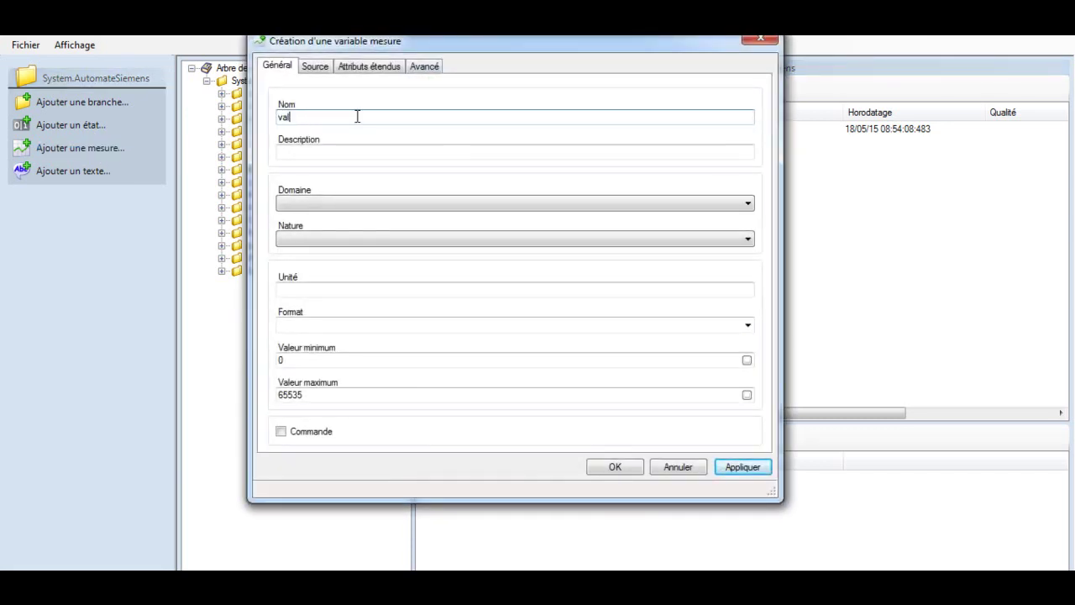
{"action": "type", "text": "eur2"}
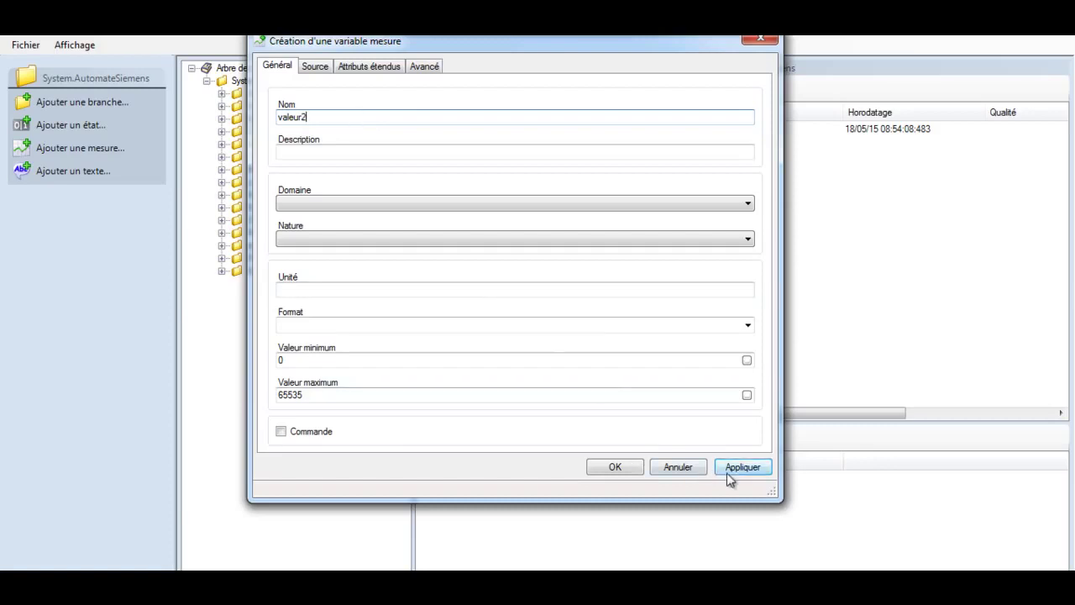
Set the variable's source to resAPI, node API, frame trameApi, format Entier 16 bits non signé, and create it.
{"action": "left_click", "coordinate": [314, 69]}
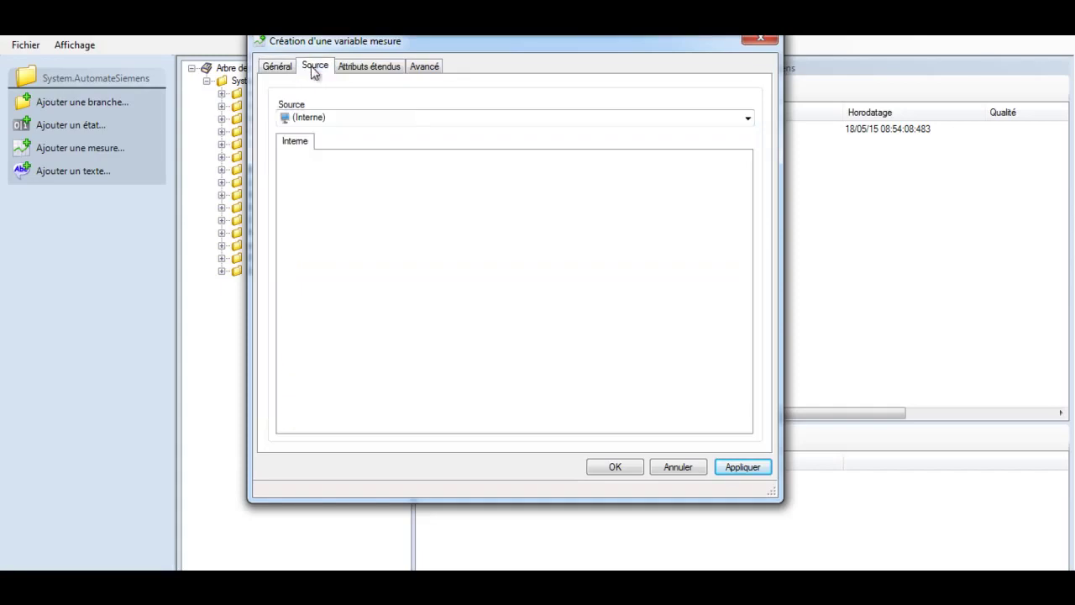
{"action": "left_click", "coordinate": [458, 120]}
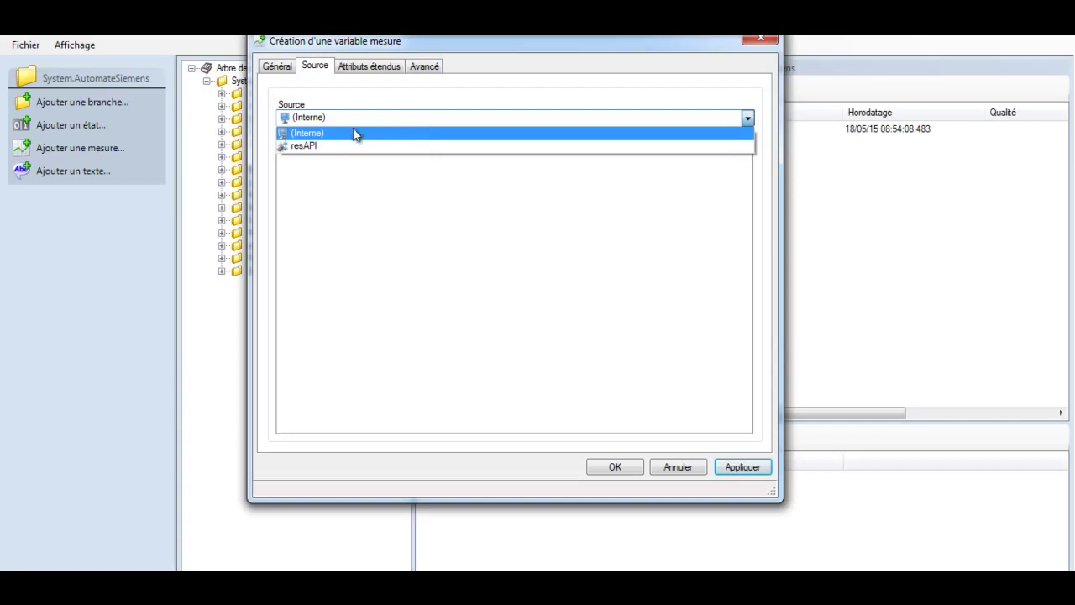
{"action": "left_click", "coordinate": [346, 146]}
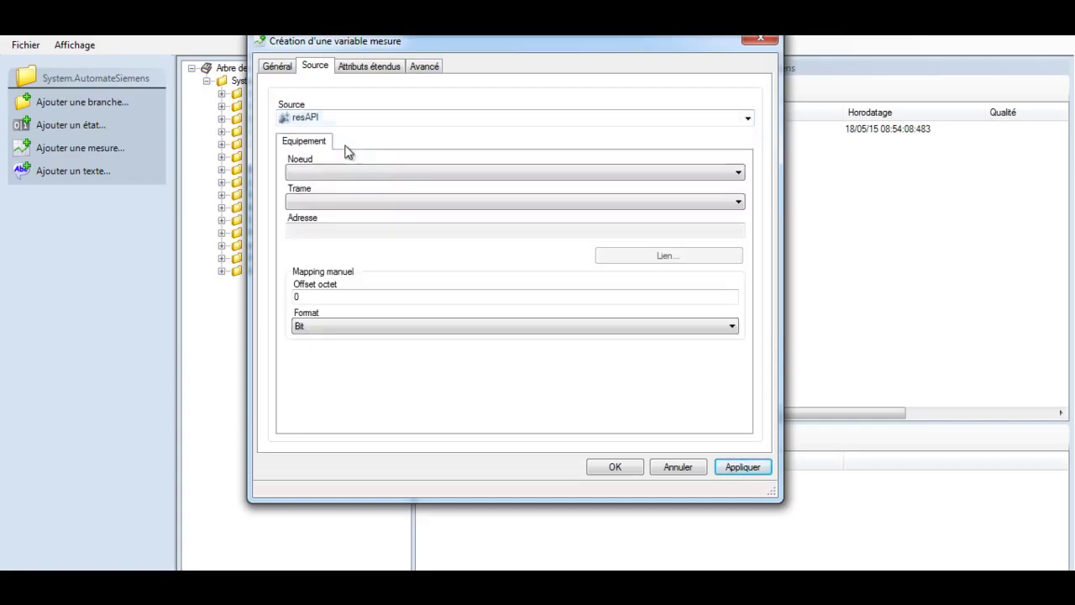
{"action": "left_click", "coordinate": [376, 173]}
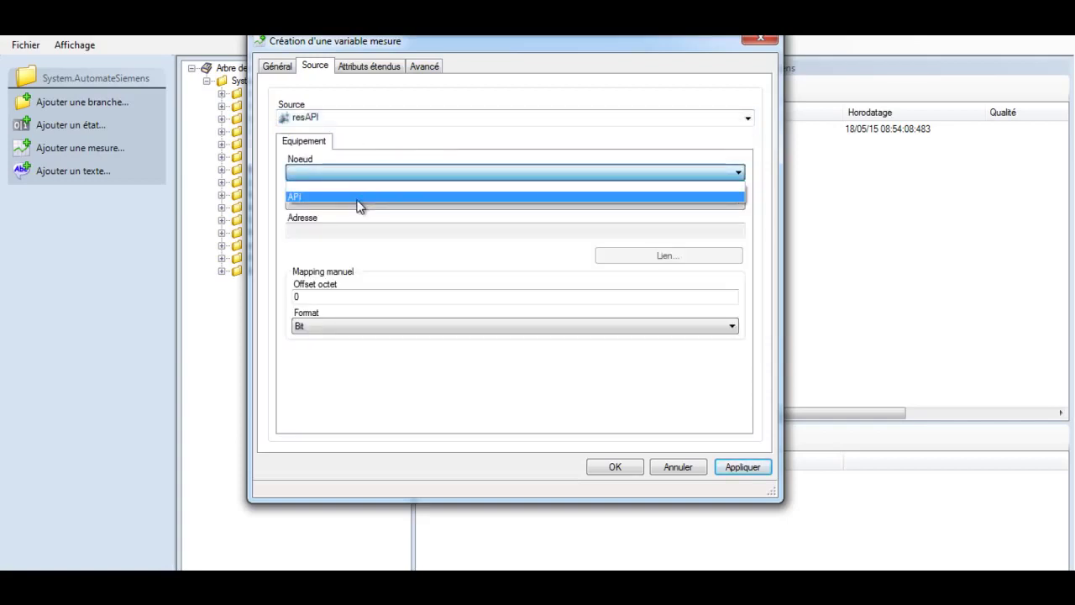
{"action": "left_click", "coordinate": [359, 200]}
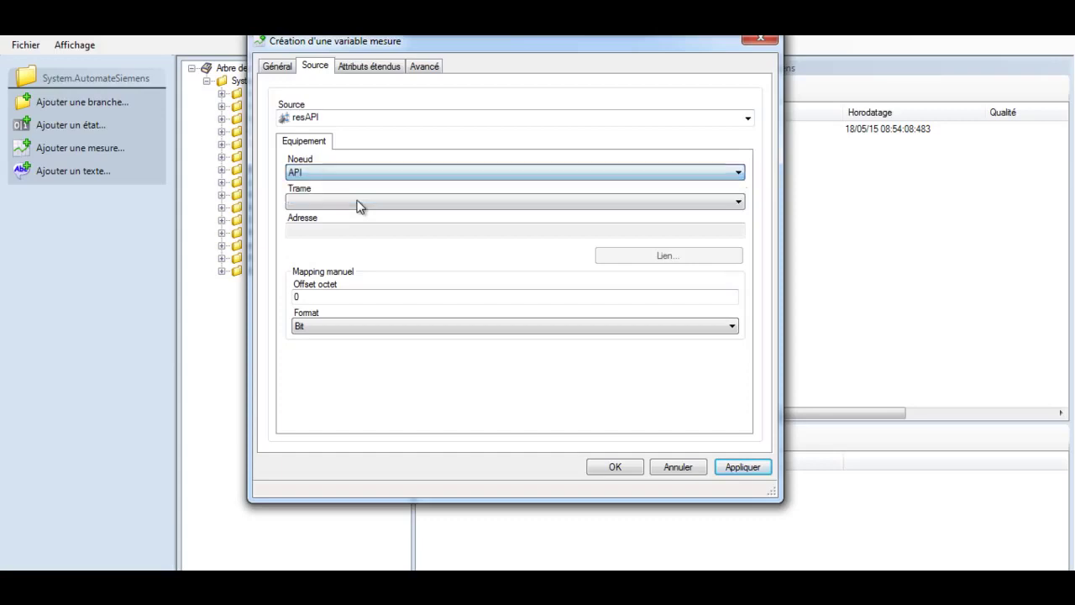
{"action": "left_click", "coordinate": [366, 203]}
{"action": "left_click", "coordinate": [356, 226]}
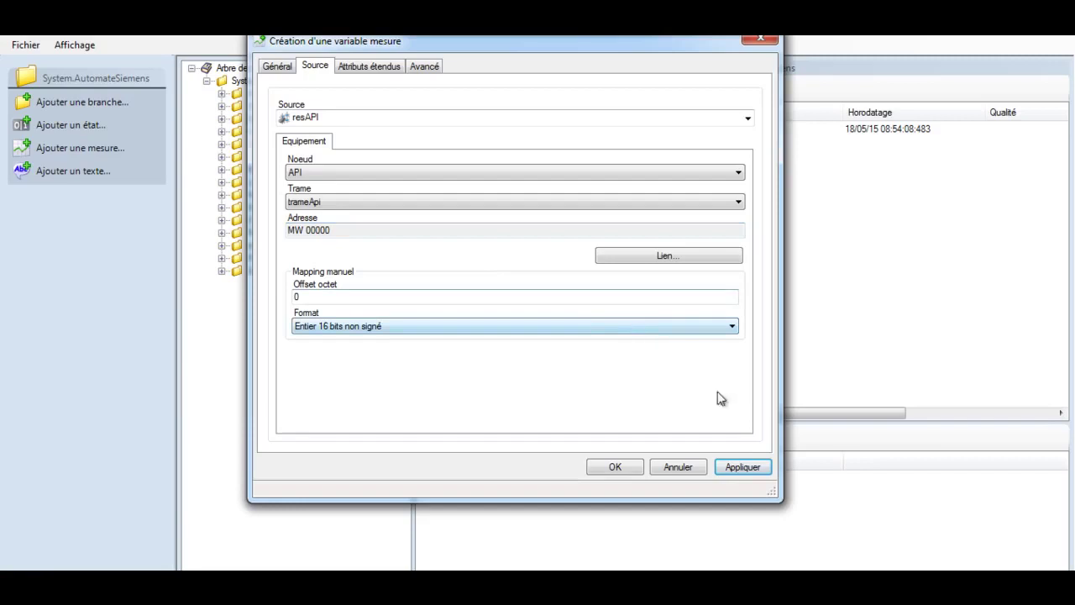
{"action": "left_click", "coordinate": [743, 467]}
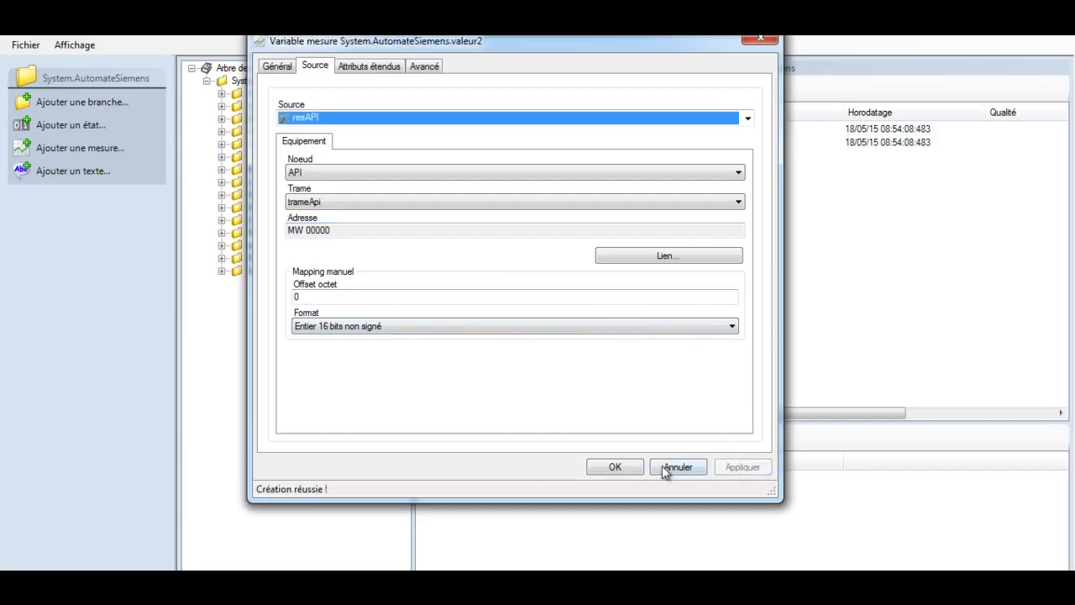
{"action": "left_click", "coordinate": [630, 472]}
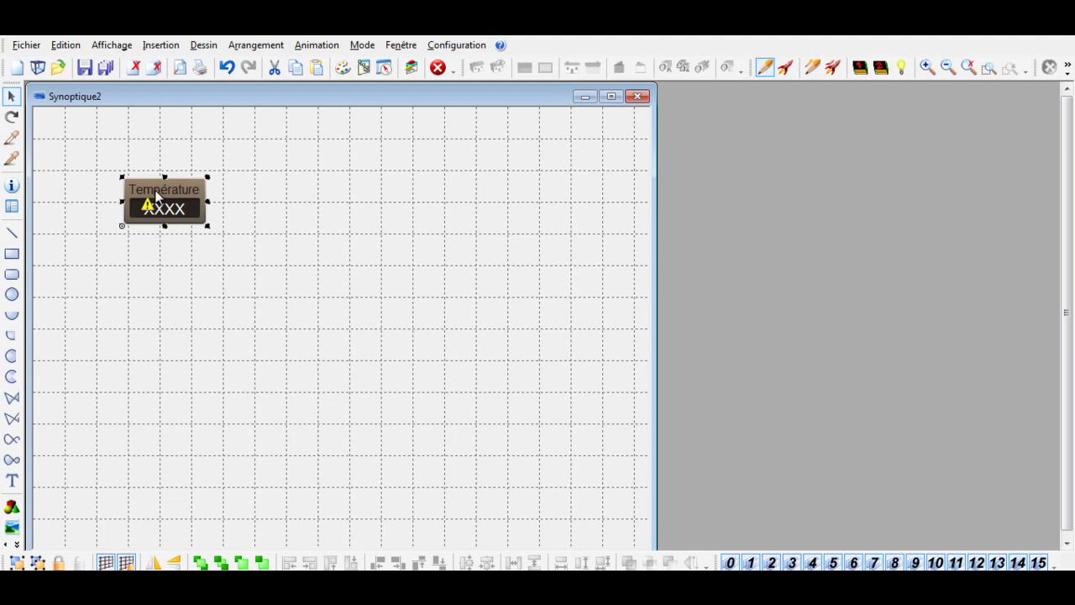
In the properties of the Température symbol on Synoptique2, set the local branch to System.AutomateSiemens.
{"action": "double_click", "coordinate": [156, 196]}
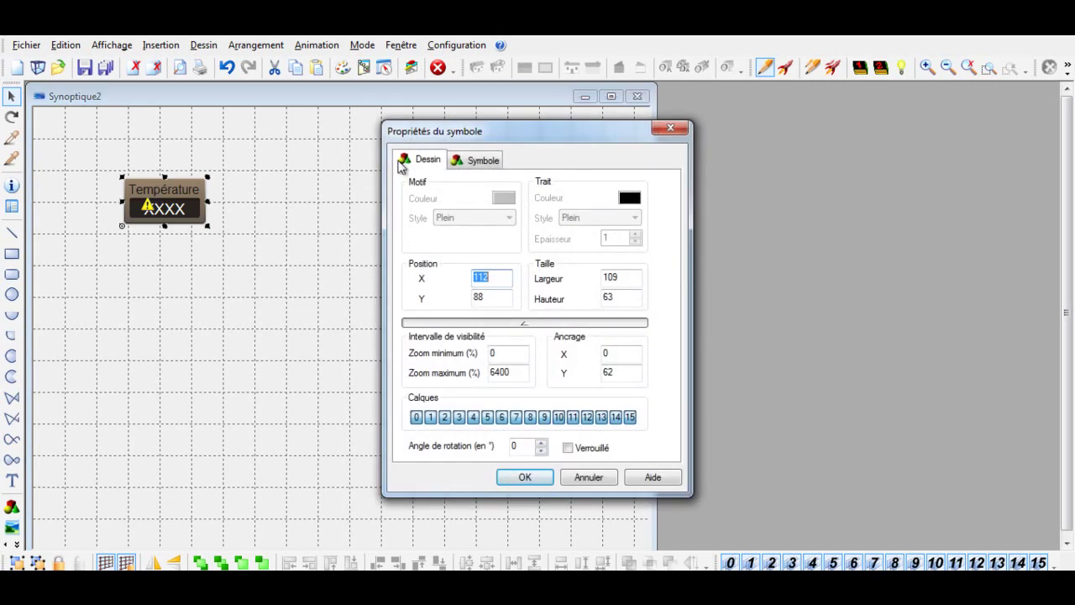
{"action": "left_click", "coordinate": [471, 162]}
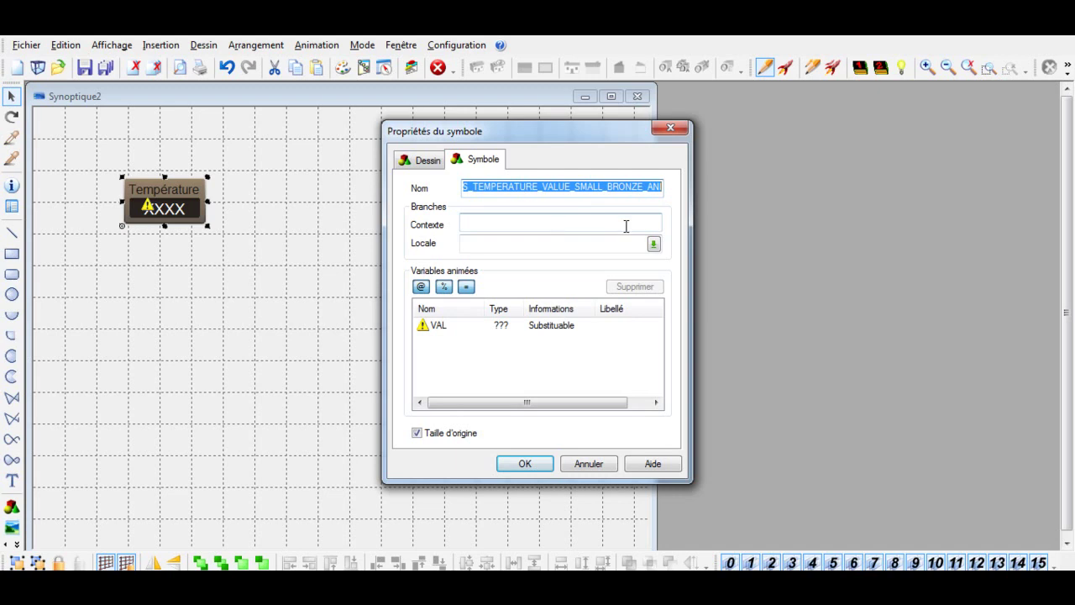
{"action": "left_click", "coordinate": [654, 245]}
{"action": "left_click", "coordinate": [654, 246]}
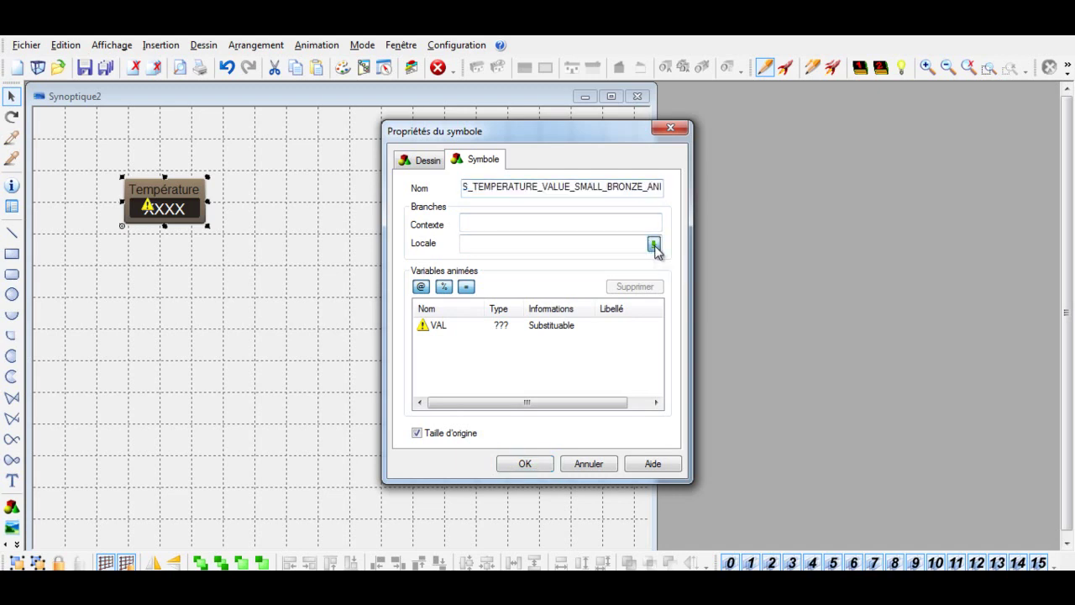
{"action": "left_click", "coordinate": [430, 191]}
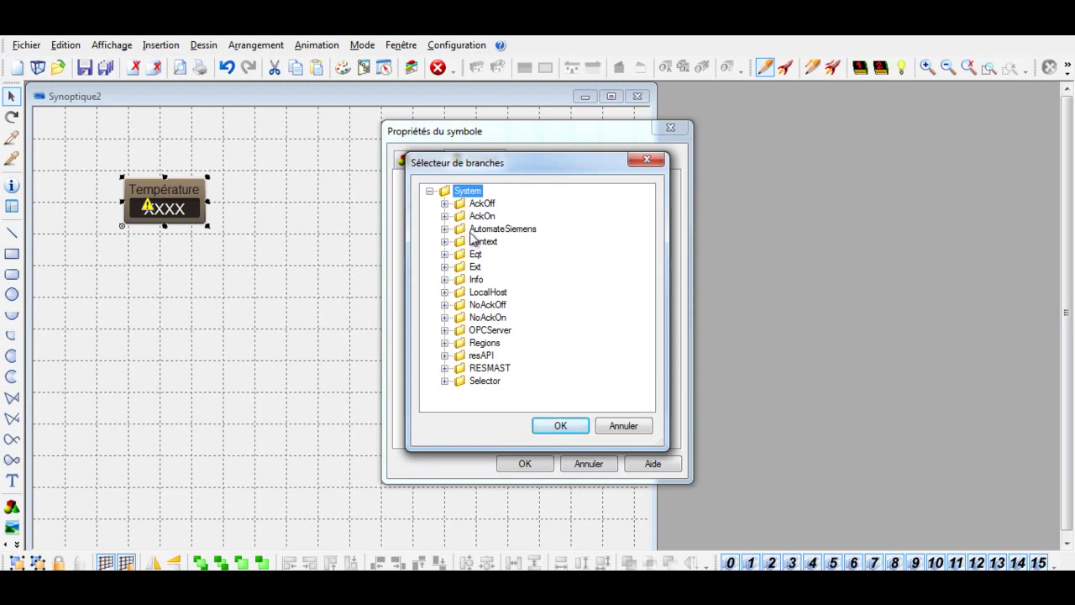
{"action": "left_click", "coordinate": [477, 230]}
{"action": "left_click", "coordinate": [555, 434]}
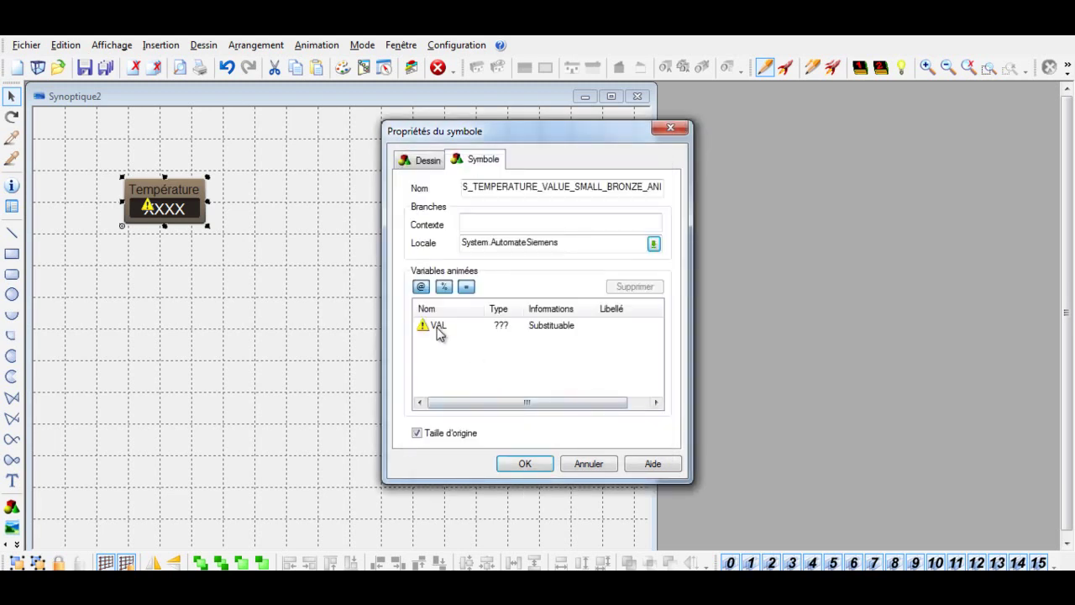
Substitute the symbol's animated variable VAL with valeur2 and accept the symbol properties.
{"action": "left_click", "coordinate": [437, 333]}
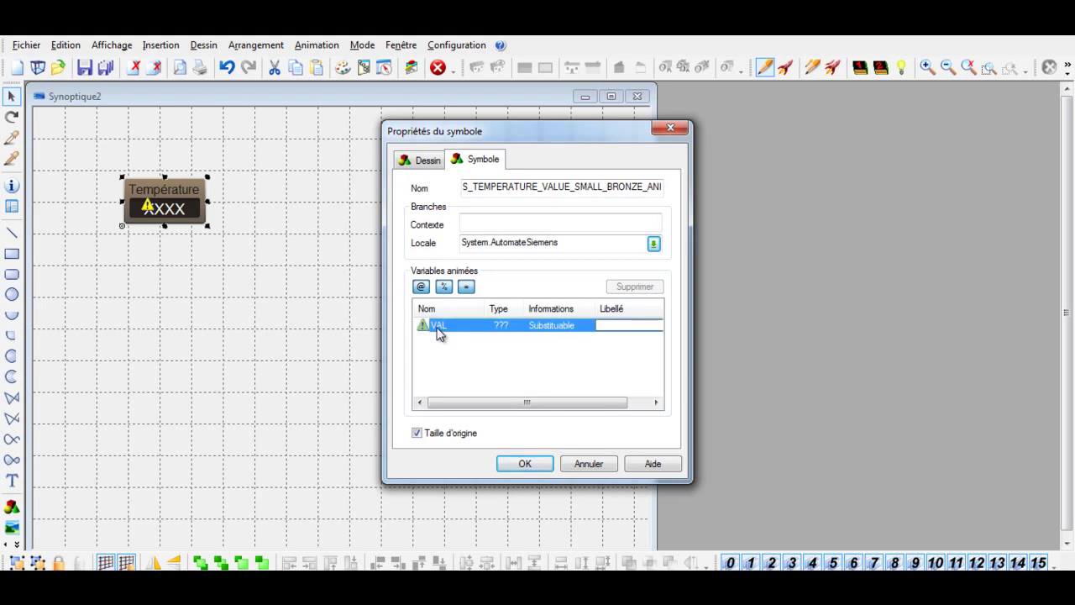
{"action": "double_click", "coordinate": [436, 332]}
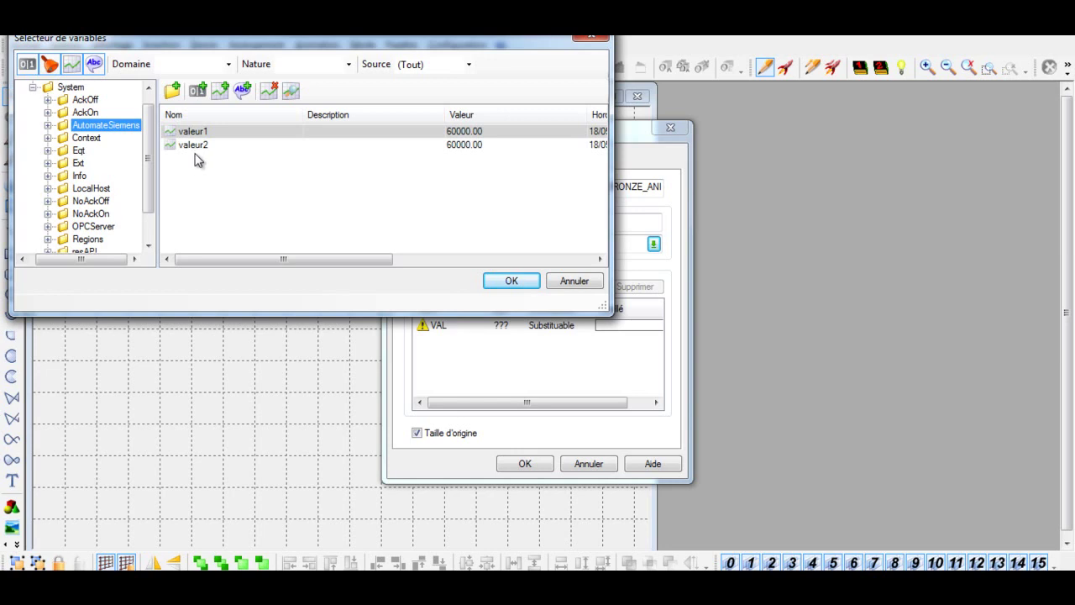
{"action": "double_click", "coordinate": [194, 146]}
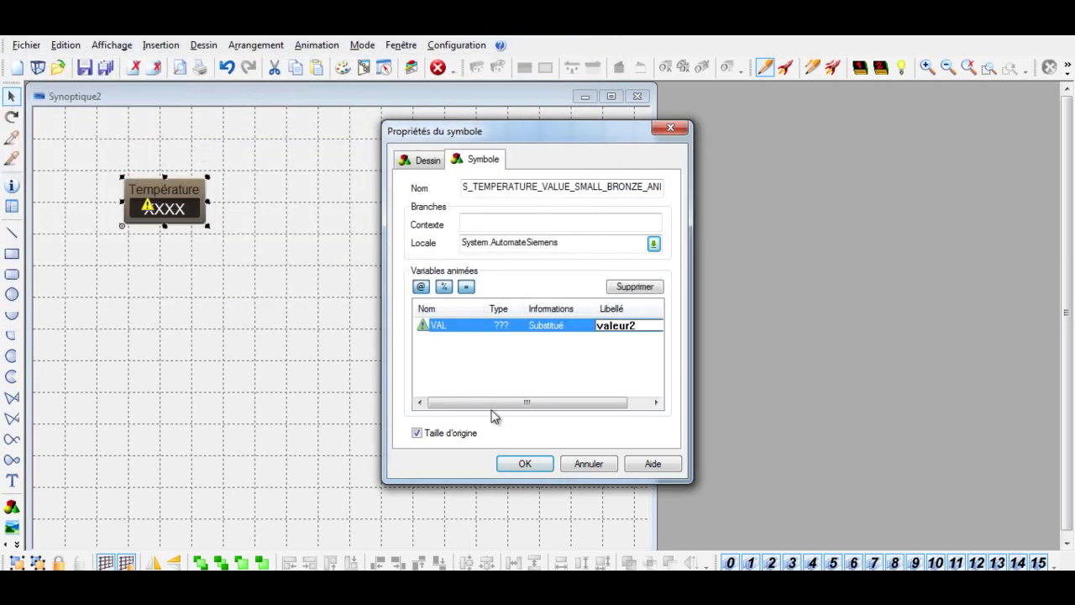
{"action": "left_click", "coordinate": [522, 465]}
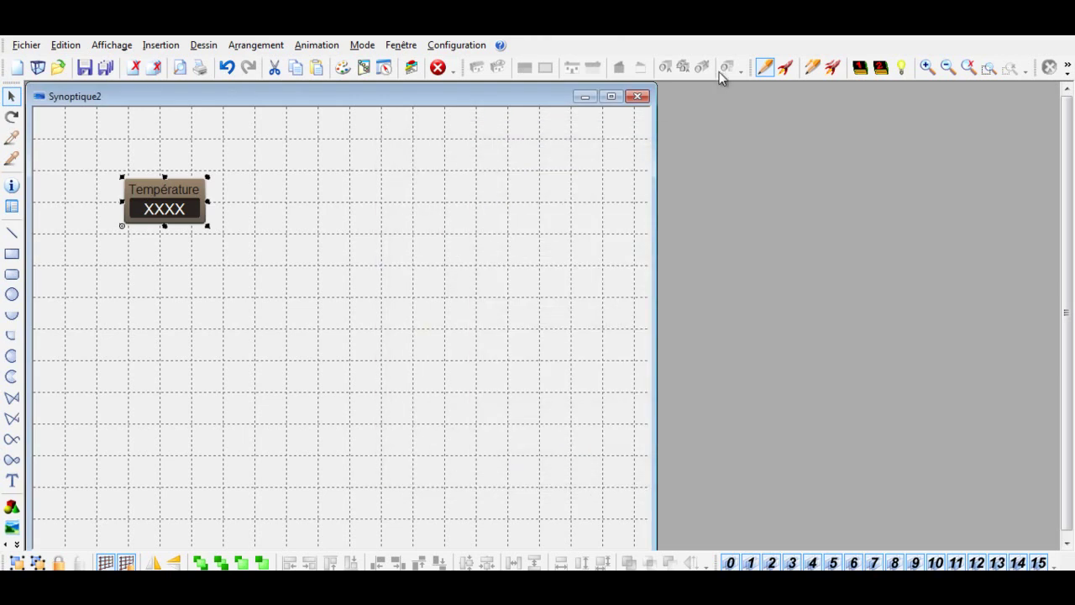
Put Synoptique2 in run mode, switch to S7-PLCSIM beside the temperature display, and set memory word MW0 to 30.
{"action": "left_click", "coordinate": [786, 68]}
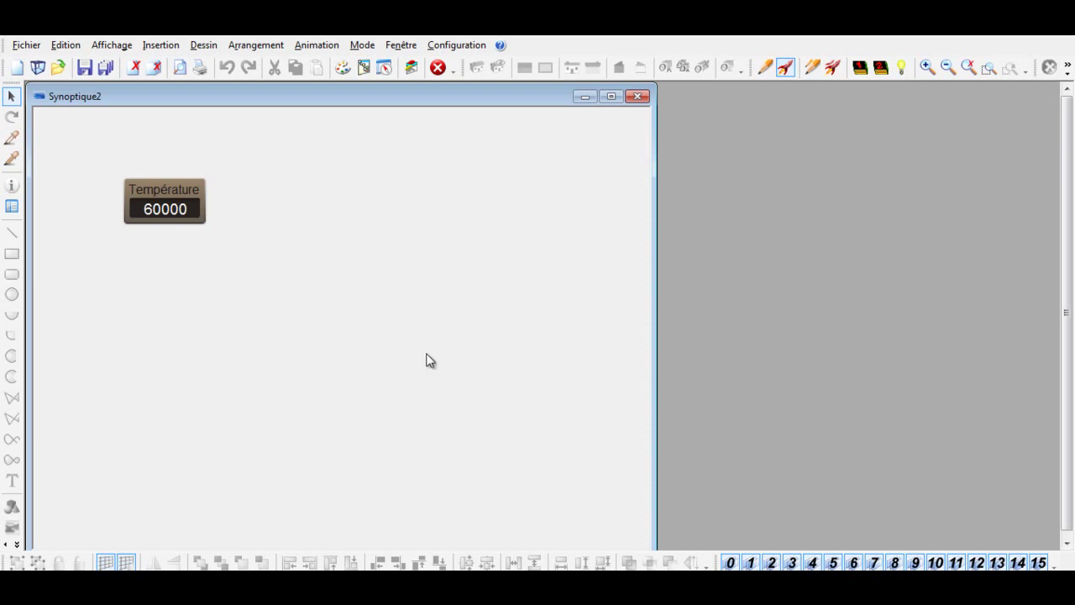
{"action": "key", "text": "alt+Tab"}
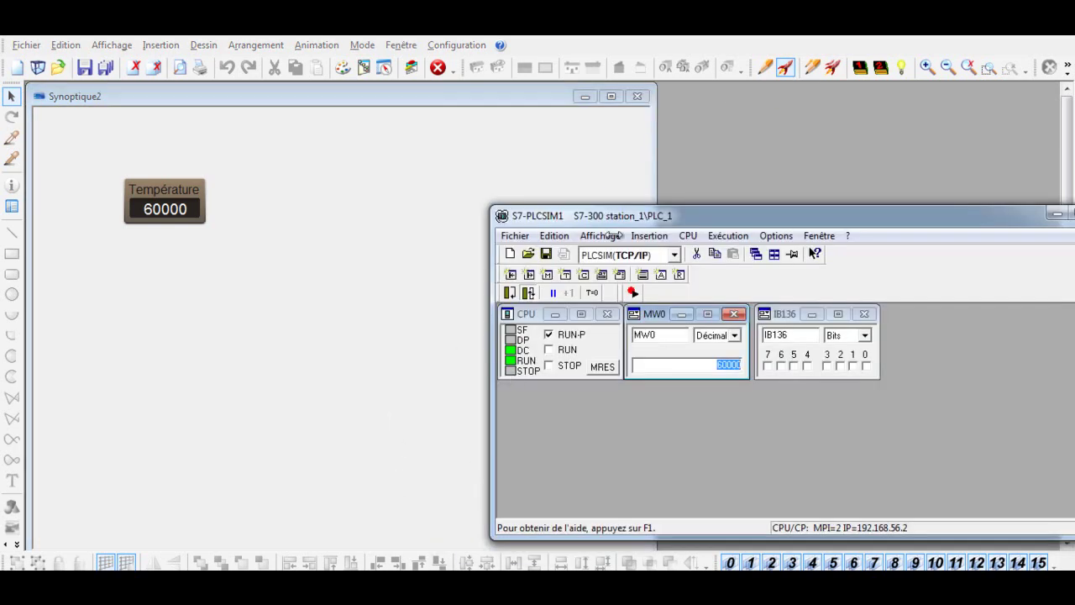
{"action": "left_click_drag", "start_coordinate": [690, 213], "coordinate": [535, 123]}
{"action": "left_click_drag", "start_coordinate": [567, 280], "coordinate": [560, 277]}
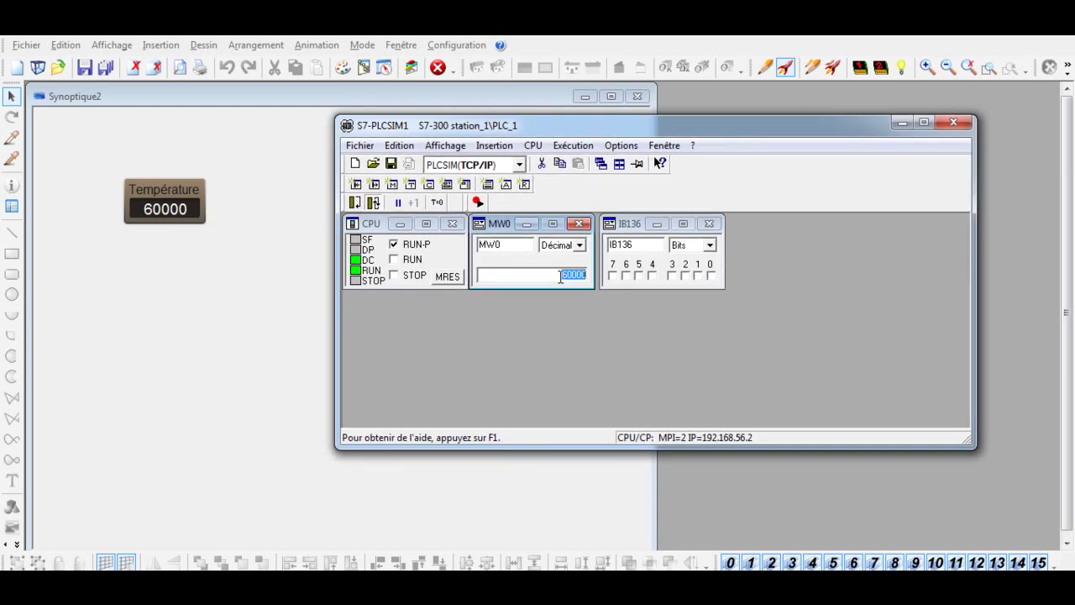
{"action": "type", "text": "30"}
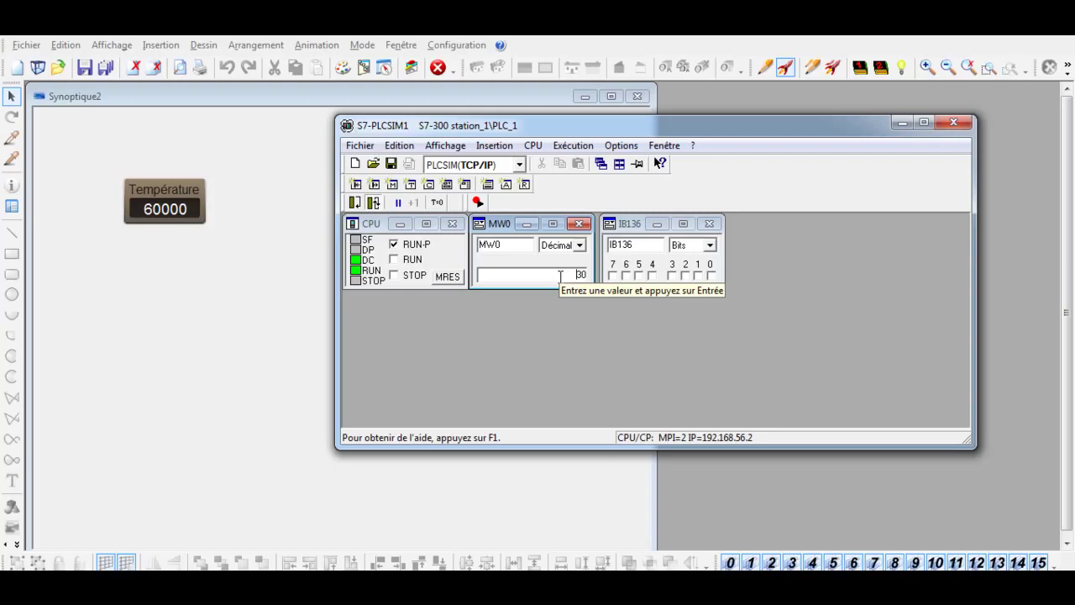
{"action": "key", "text": "Return"}
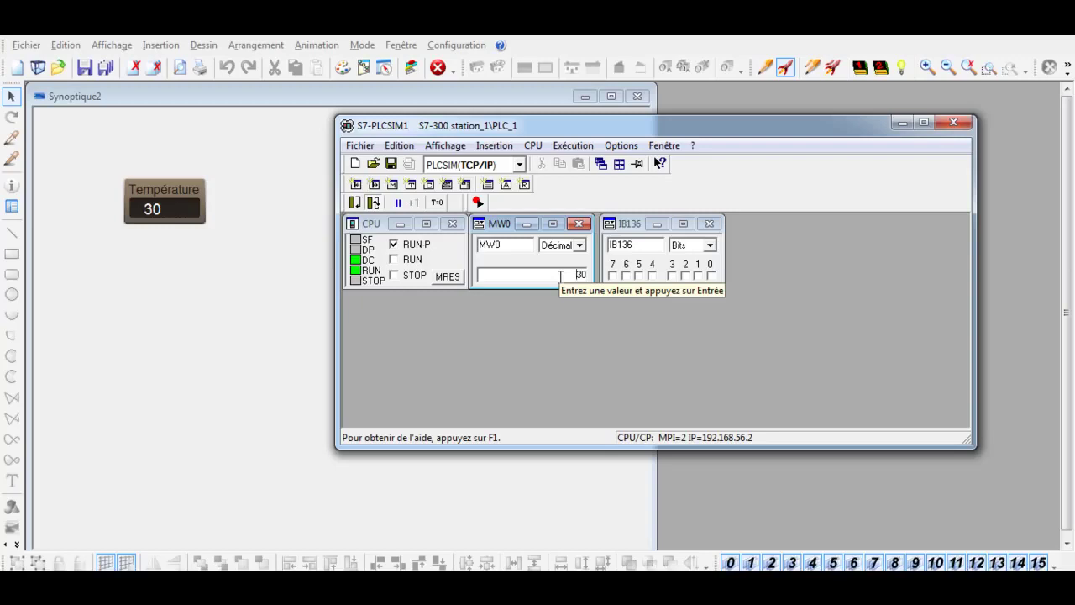